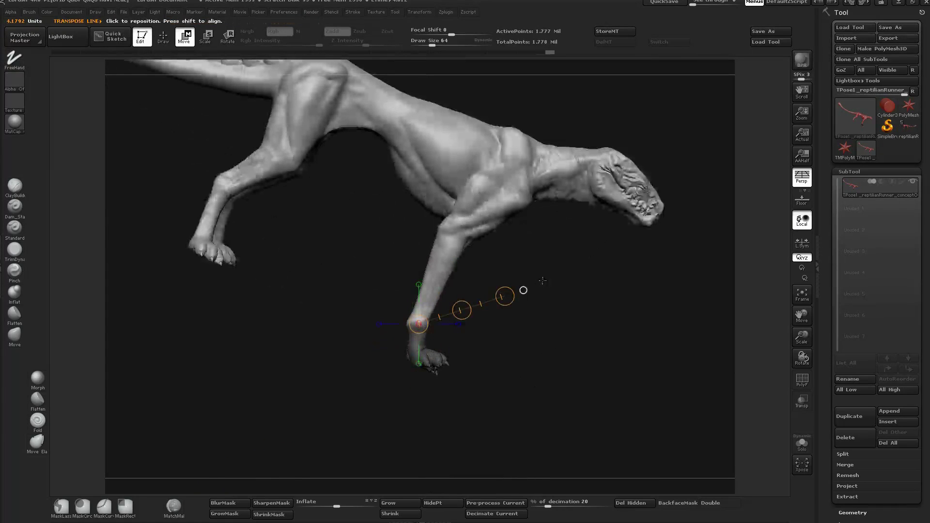
Rotate the creature's body forward and down around the masked front foot
key("r")
left_click_drag(505, 297, 543, 315)
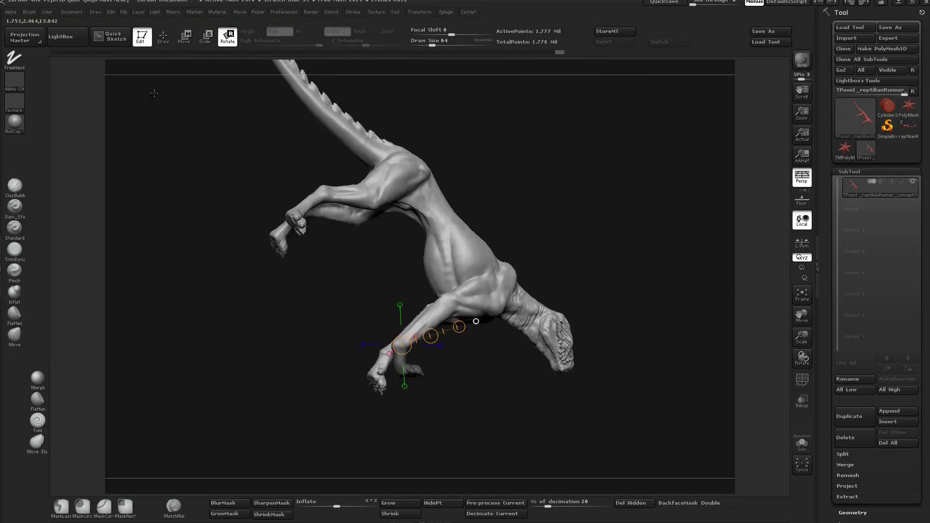
Mask the near front leg up to the shoulder with the MaskLasso brush and blur the mask edge
left_click(61, 507)
left_click_drag(489, 387, 567, 378)
left_click(61, 507)
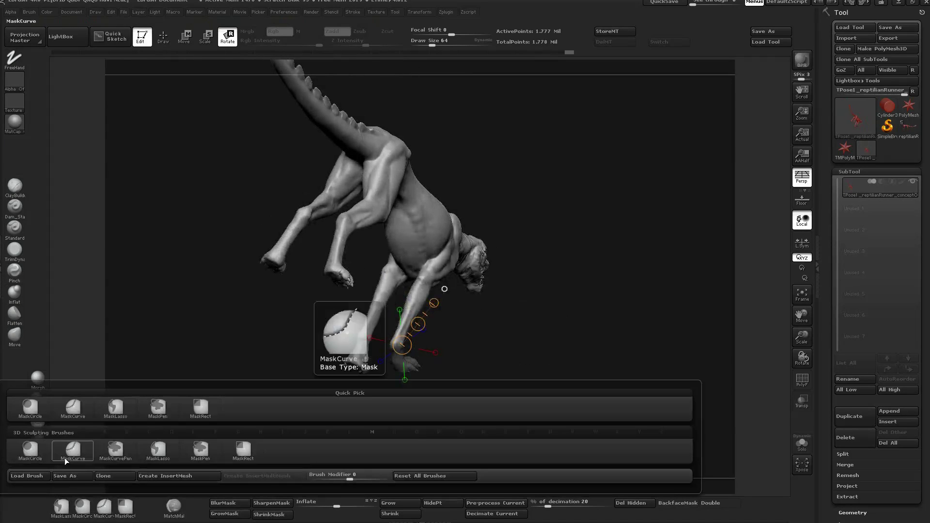
left_click(165, 453)
left_click(129, 472)
mouse_move(500, 336)
left_mouse_down("ctrl")
mouse_move(380, 329)
mouse_move(388, 287)
left_mouse_up("ctrl")
mouse_move(460, 339)
left_mouse_down()
mouse_move(523, 348)
mouse_move(515, 318)
mouse_move(281, 488)
left_mouse_up()
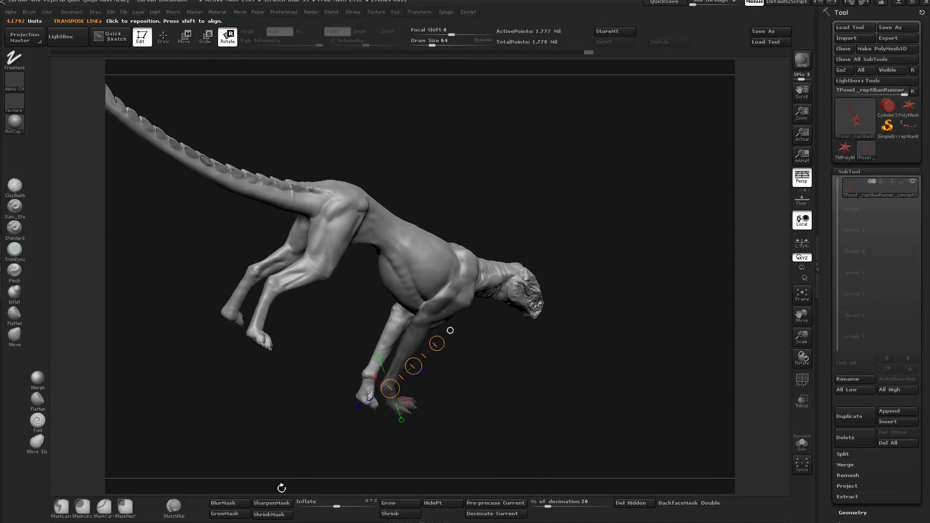
left_click(243, 503)
left_click_drag(518, 371, 496, 338)
left_click(231, 504)
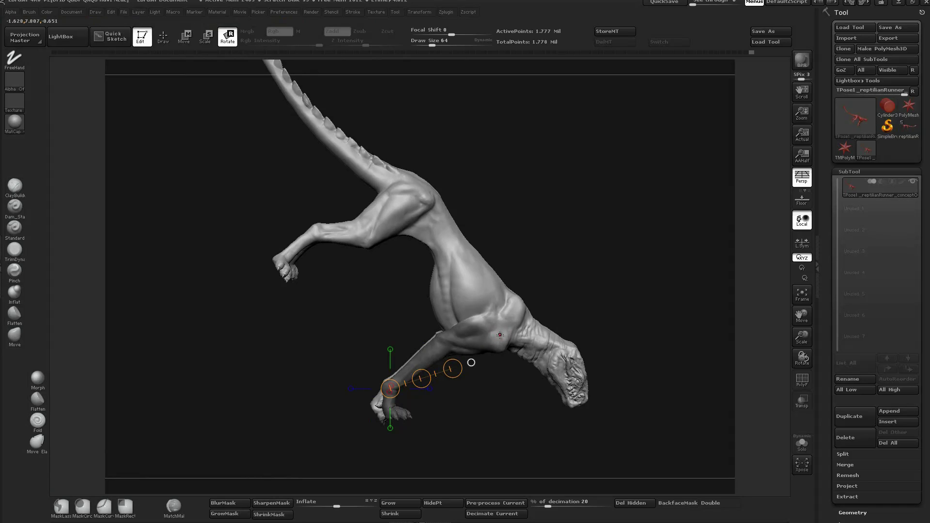
Rotate the unmasked body back up around the near front shoulder and clear the mask
left_click_drag(612, 261, 585, 279)
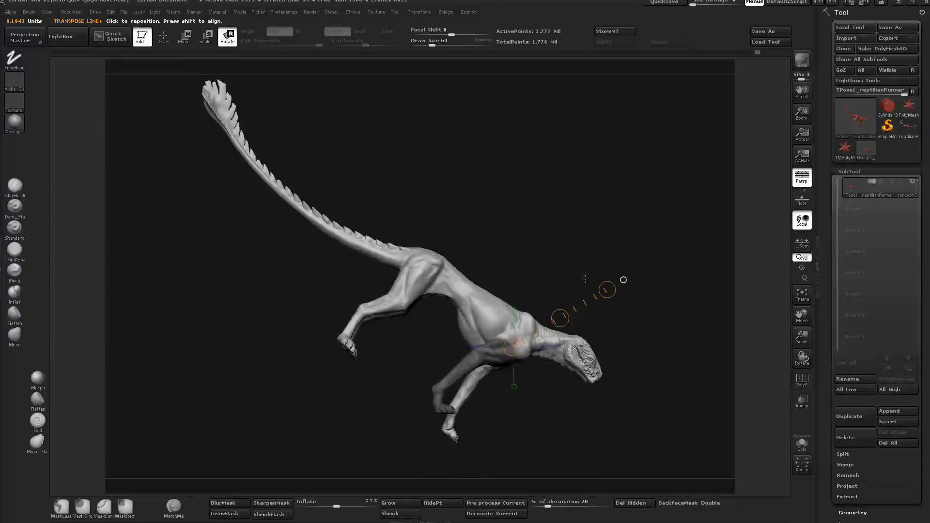
left_click_drag(601, 329, 557, 284, "alt")
left_click_drag(613, 265, 494, 270, "ctrl")
Mask everything except the head and neck and shift them slightly forward with transpose Move
mouse_move(616, 318)
left_mouse_down()
mouse_move(590, 315)
mouse_move(610, 334)
left_mouse_up()
mouse_move(622, 334)
left_mouse_down("ctrl")
mouse_move(478, 354)
mouse_move(474, 256)
left_mouse_up("ctrl")
left_click_drag(482, 288, 478, 288)
mouse_move(562, 293)
left_mouse_down()
mouse_move(551, 284)
mouse_move(571, 264)
mouse_move(494, 370)
left_mouse_up()
left_click_drag(603, 310, 581, 331, "alt")
left_click_drag(439, 292, 602, 234, "ctrl")
key("w")
left_click_drag(513, 266, 519, 265)
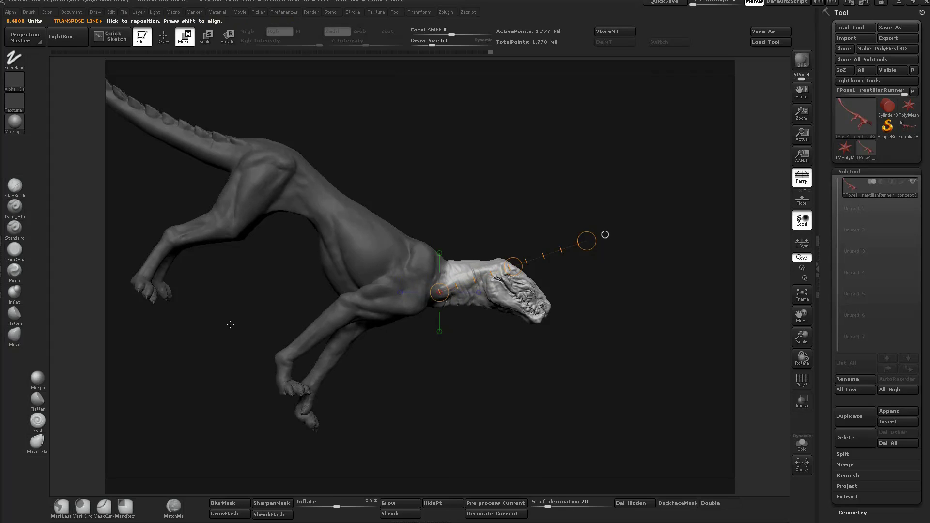
Lasso-mask around the head, blur the mask, and invert it so only the head stays editable
key("q")
left_click_drag(603, 225, 474, 225, "ctrl")
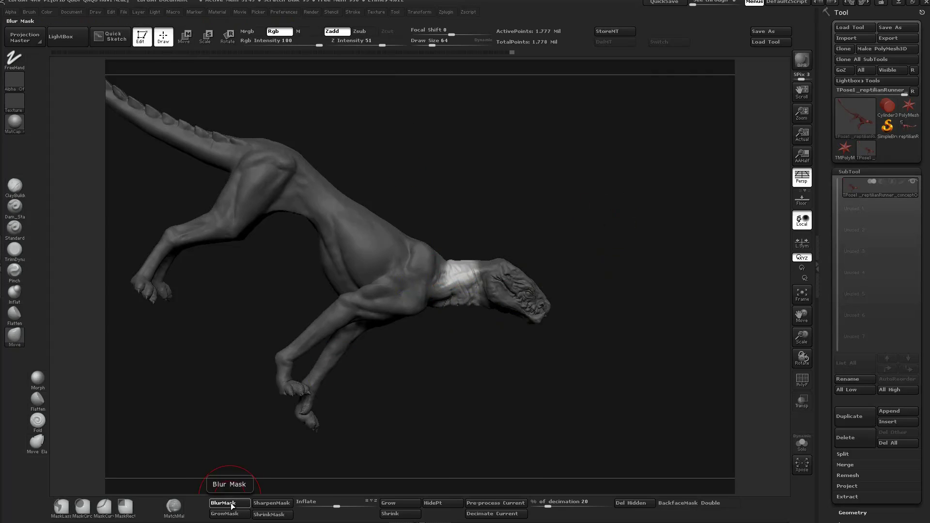
left_click(232, 506)
left_click(232, 506)
mouse_move(372, 437)
left_mouse_down("ctrl+alt")
mouse_move(377, 227)
mouse_move(116, 436)
left_mouse_up("ctrl+alt")
left_click_drag(491, 200, 504, 164, "alt")
mouse_move(427, 218)
left_mouse_down("ctrl+alt")
mouse_move(360, 269)
mouse_move(603, 266)
left_mouse_up("ctrl+alt")
left_click(603, 265, "ctrl")
Rotate the head around its base at the end of the neck and clear the mask
key("r")
mouse_move(472, 254)
left_mouse_down()
mouse_move(563, 209)
mouse_move(621, 303)
mouse_move(678, 317)
left_mouse_up()
left_click_drag(476, 228, 617, 293)
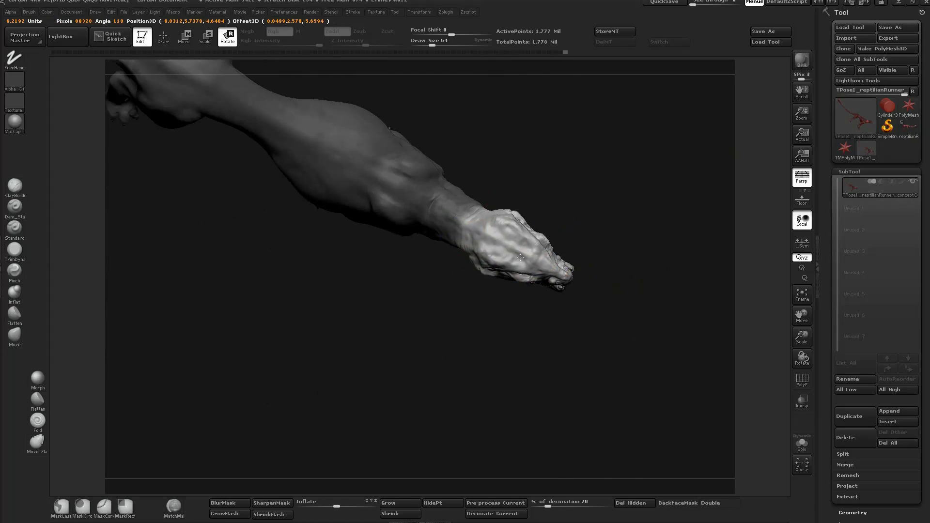
mouse_move(548, 255)
left_mouse_down()
mouse_move(587, 326)
mouse_move(547, 282)
mouse_move(606, 349)
mouse_move(599, 350)
left_mouse_up()
left_click_drag(598, 350, 592, 352, "ctrl")
Isolate the head and neck with a blurred mask, turn them sideways, and clear the mask
left_click_drag(678, 224, 505, 217, "ctrl")
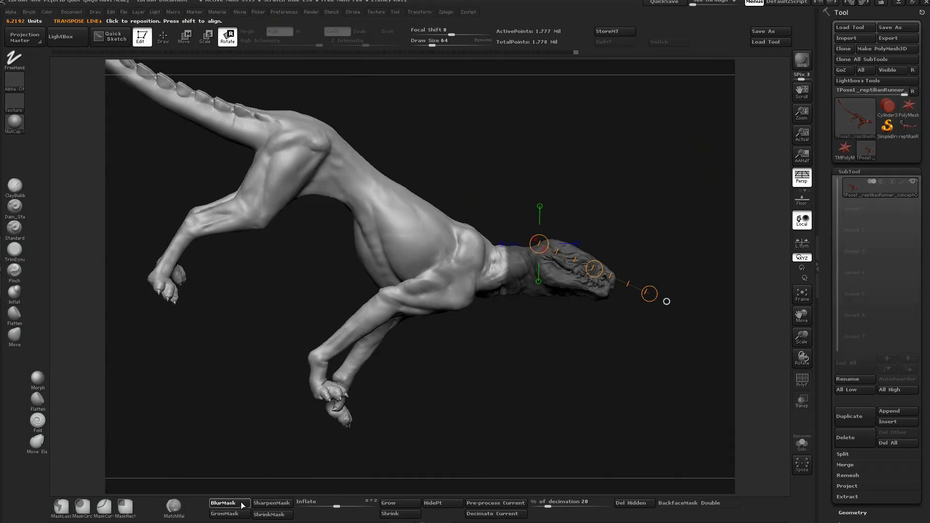
left_click_drag(514, 368, 510, 253)
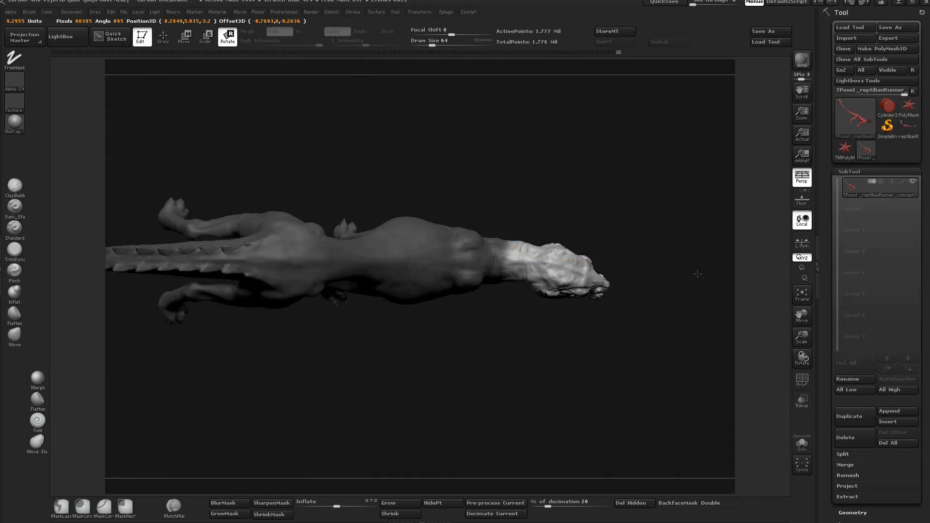
left_click_drag(653, 337, 668, 353, "ctrl")
Mask the hindquarters and tail and blur the mask edge across the torso
left_click_drag(667, 353, 663, 371, "alt")
key("q")
mouse_move(526, 281)
left_mouse_down()
mouse_move(610, 284)
mouse_move(596, 367)
mouse_move(561, 374)
mouse_move(601, 308)
mouse_move(386, 220)
mouse_move(320, 234)
mouse_move(551, 253)
mouse_move(397, 361)
left_mouse_up()
left_click(237, 505)
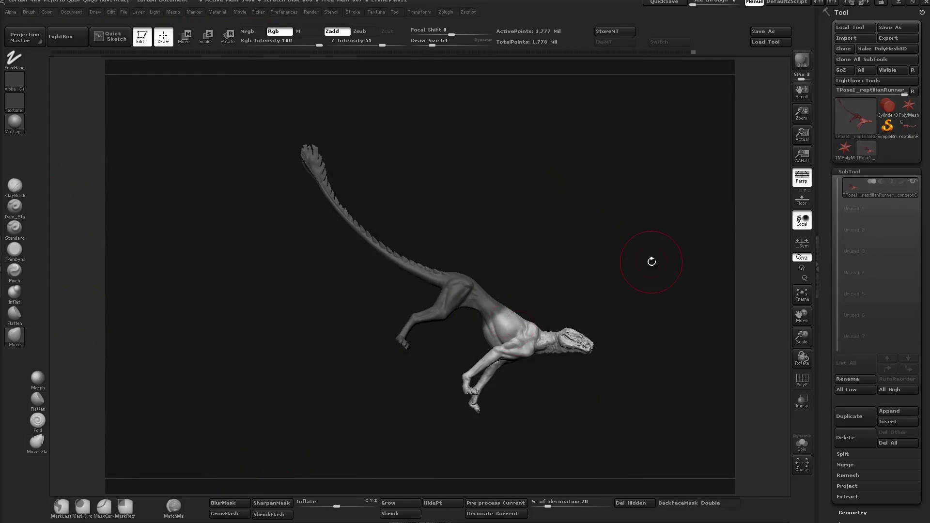
Touch up the torso mask on both sides with the MaskPen brush and invert the mask
left_click(61, 507)
left_click(201, 451, "ctrl")
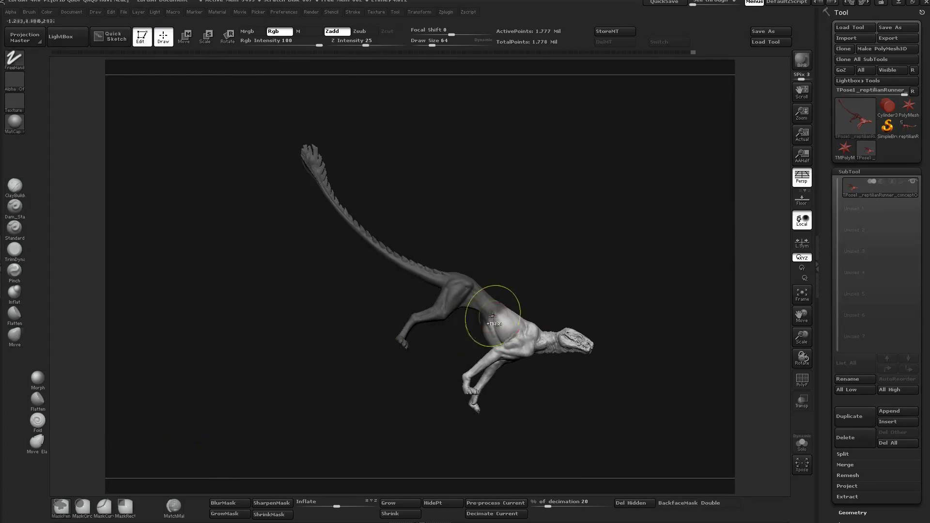
left_click_drag(493, 313, 490, 310, "ctrl")
left_click_drag(625, 271, 477, 273)
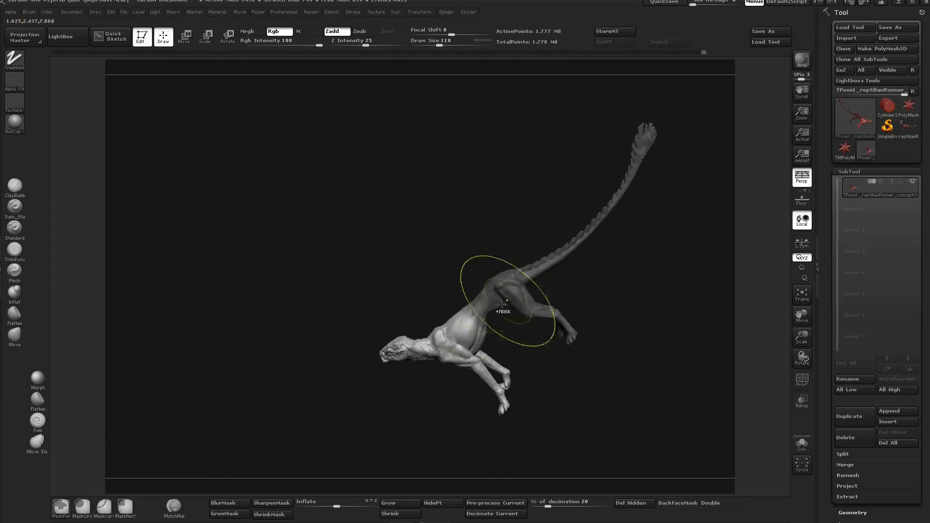
left_click_drag(553, 369, 678, 371)
left_click_drag(507, 327, 517, 336)
left_click(569, 386, "ctrl")
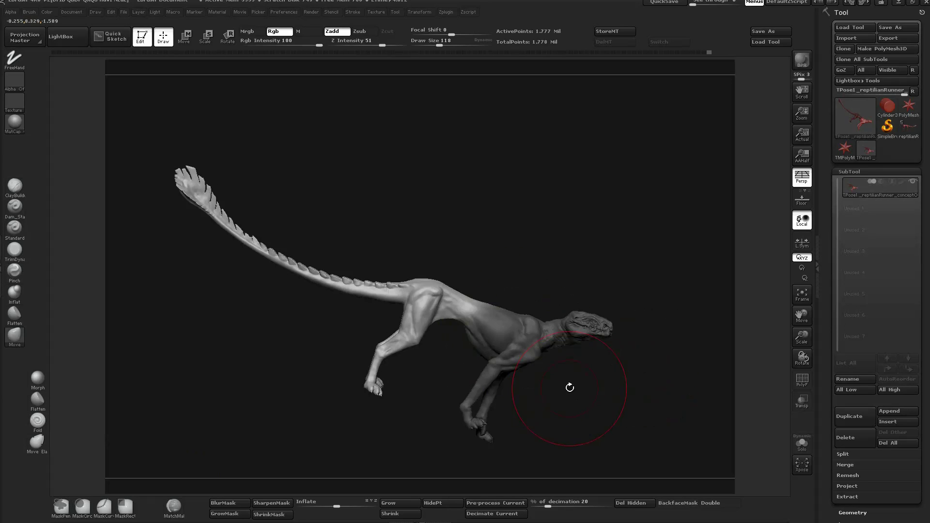
Try to rotate the unmasked hindquarters and tail around the torso
key("r")
mouse_move(471, 312)
left_mouse_down()
mouse_move(507, 267)
mouse_move(574, 218)
left_mouse_up()
left_click_drag(635, 272, 608, 267, "shift")
left_click_drag(581, 224, 544, 209)
key("ctrl+z")
key("q")
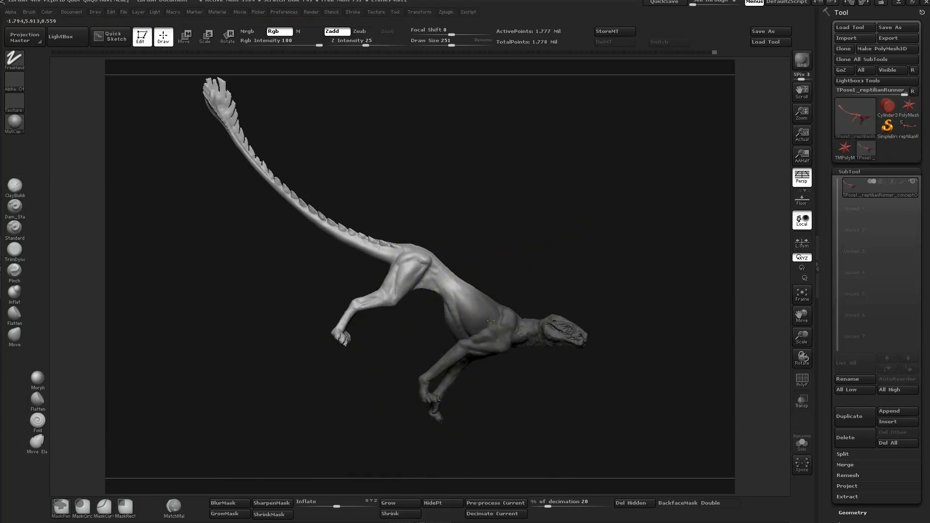
Rotate the hindquarters and tail downward around the torso, nudge them into place, and clear the mask
key("r")
left_click_drag(481, 237, 531, 207)
left_click_drag(531, 208, 488, 186)
key("w")
left_click_drag(486, 237, 485, 238)
left_click_drag(534, 263, 541, 271, "ctrl")
Smooth out the shape of the lower back near the hips with the Move brush
key("q")
key("s")
left_click_drag(479, 297, 465, 296)
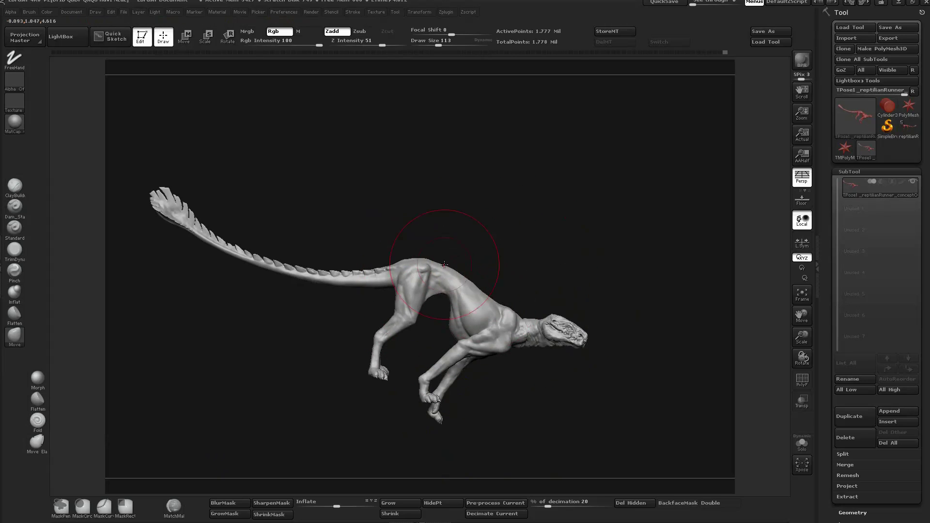
left_click_drag(533, 276, 531, 294, "alt")
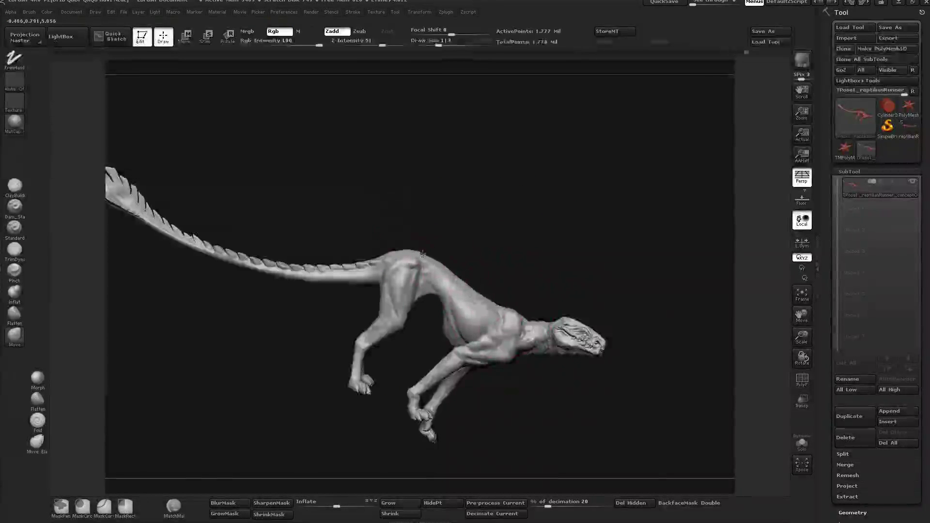
mouse_move(545, 262)
left_mouse_down()
mouse_move(507, 301)
mouse_move(544, 260)
mouse_move(546, 278)
mouse_move(540, 269)
left_mouse_up()
key("ctrl+b")
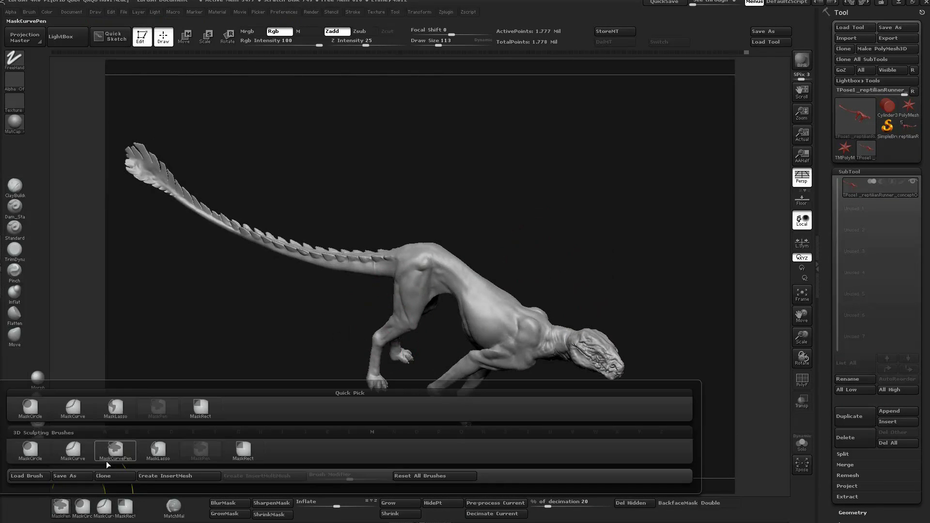
left_click(132, 457, "ctrl")
left_click(66, 508, "ctrl")
left_click(196, 451, "ctrl")
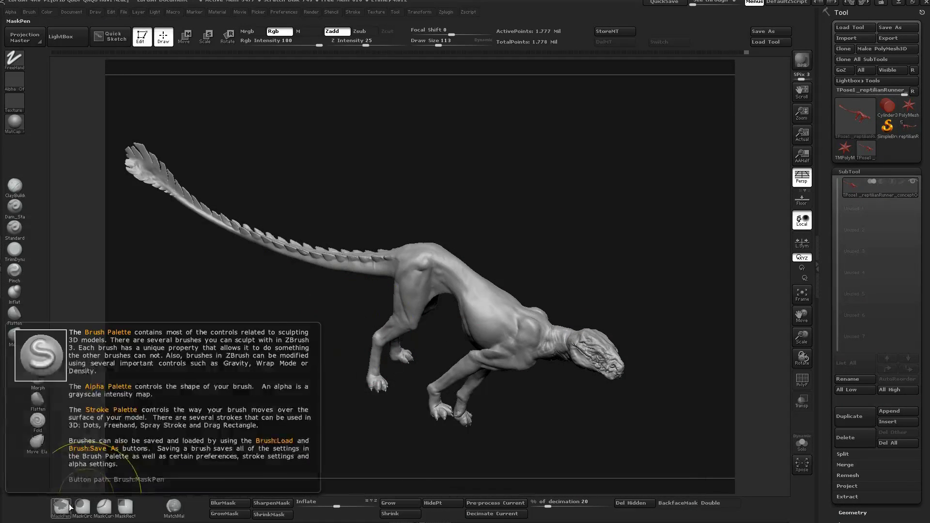
left_click(68, 508, "ctrl")
left_click(73, 452, "ctrl")
mouse_move(283, 335)
left_mouse_down("ctrl")
mouse_move(319, 405)
mouse_move(328, 359)
mouse_move(296, 361)
left_mouse_up("ctrl")
left_click(106, 513, "ctrl")
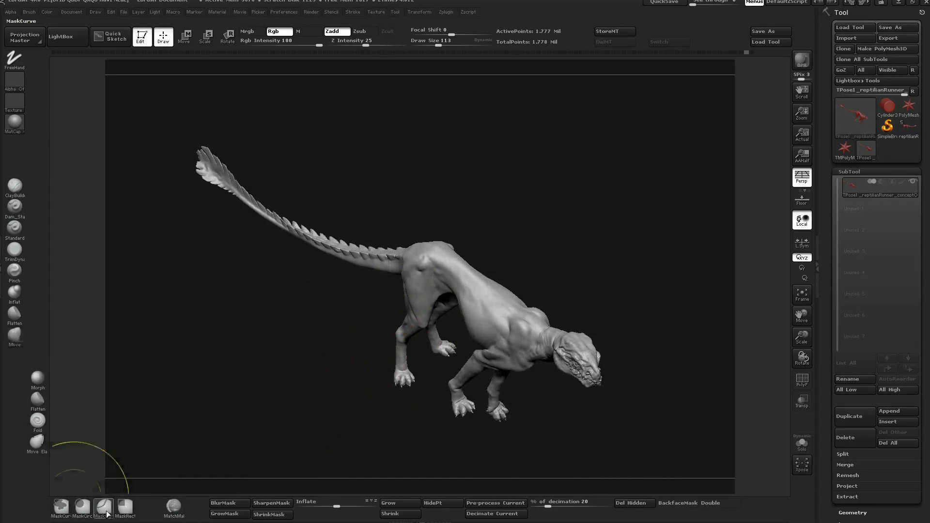
left_click(129, 511, "ctrl")
Mask the near hind leg up to the hip with the MaskLasso brush
left_click(63, 508, "ctrl")
left_click(157, 452, "ctrl")
mouse_move(323, 341)
left_mouse_down("ctrl")
mouse_move(293, 385)
mouse_move(296, 378)
left_mouse_up("ctrl")
mouse_move(303, 373)
left_mouse_down()
mouse_move(457, 351)
mouse_move(506, 310)
left_mouse_up()
mouse_move(515, 289)
left_mouse_down("ctrl")
mouse_move(501, 349)
mouse_move(493, 280)
mouse_move(506, 286)
left_mouse_up("ctrl")
mouse_move(516, 294)
left_mouse_down()
mouse_move(573, 311)
mouse_move(532, 293)
mouse_move(583, 289)
mouse_move(600, 296)
left_mouse_up()
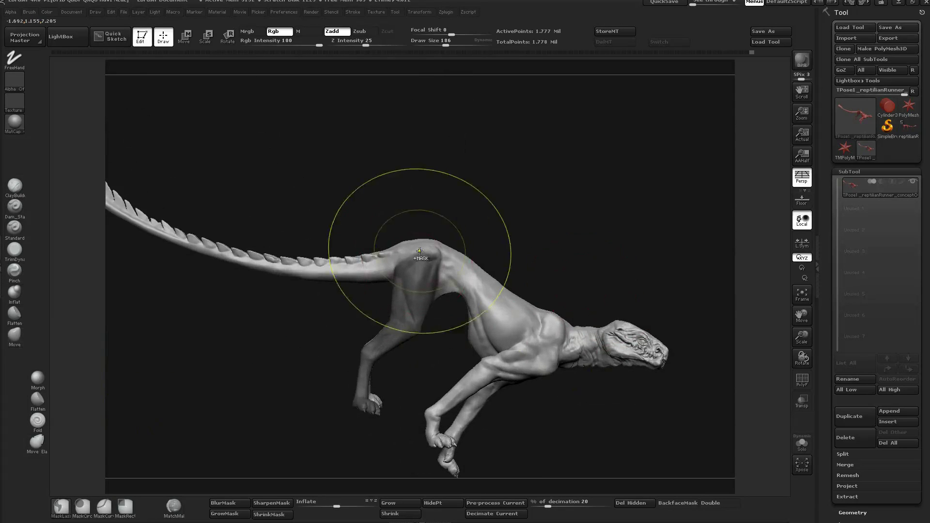
Touch up the mask on the thigh with the MaskPen brush and invert it to free the hind leg
left_click(420, 251, "ctrl")
key("ctrl+z")
left_click(63, 508, "ctrl")
left_click(186, 451, "ctrl")
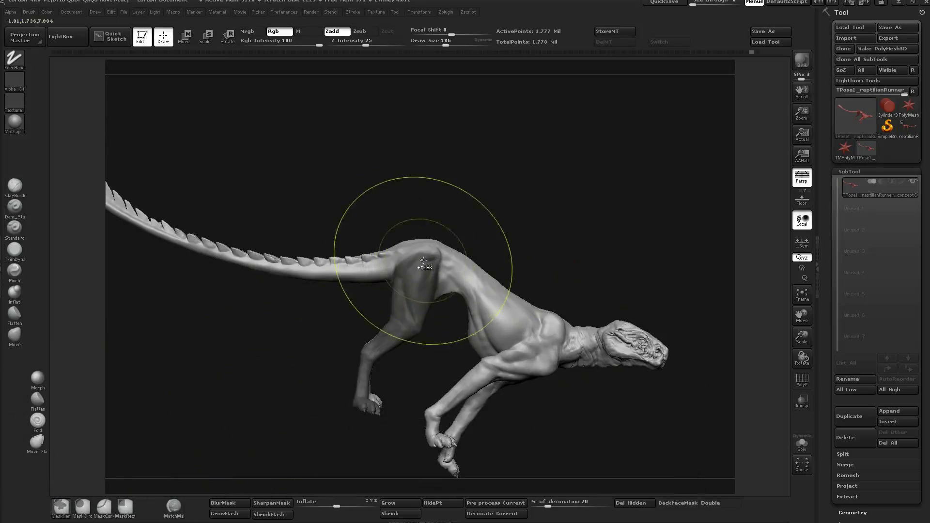
left_click(417, 286, "ctrl")
left_click(532, 256, "ctrl")
left_click_drag(539, 256, 525, 234)
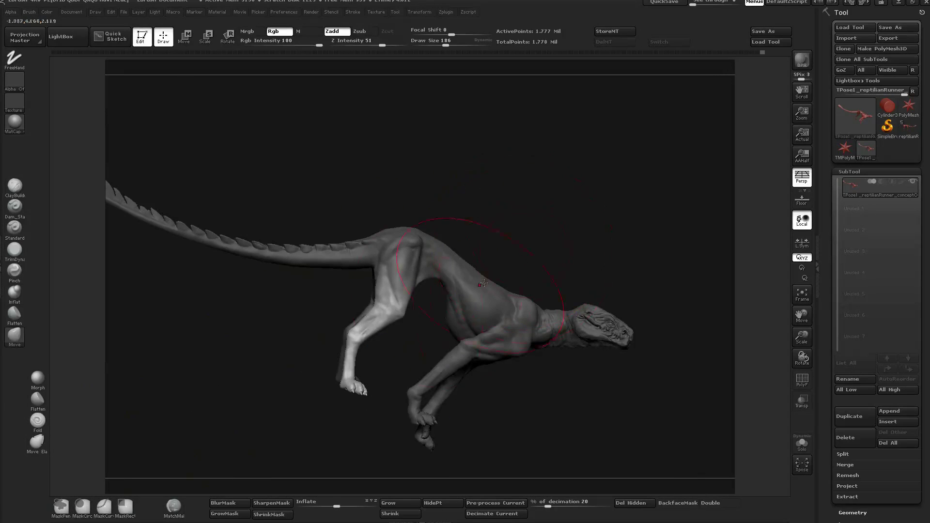
Try to rotate the near hind leg forward around the hip
key("r")
left_click_drag(352, 148, 345, 197)
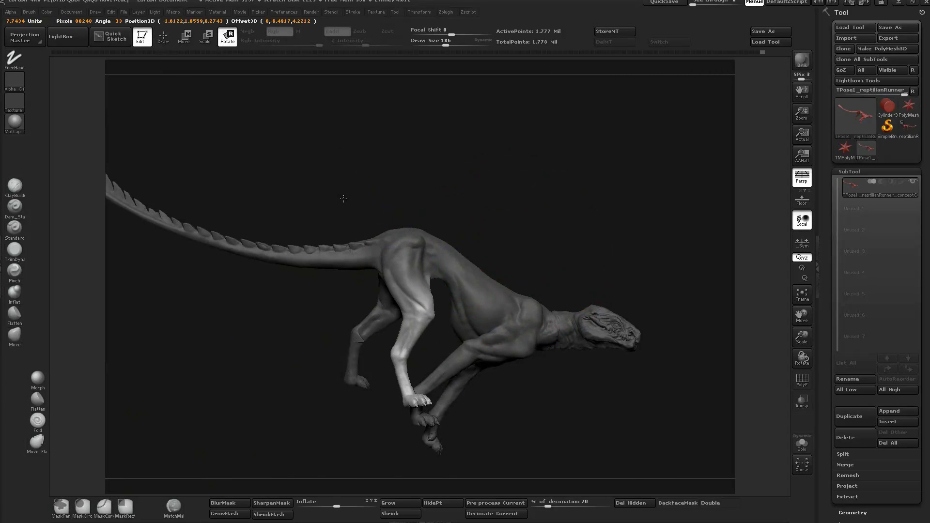
key("ctrl+z")
Refine the mask around the hip joint with the MaskPen brush at draw size 62 and Z intensity 10
key("q")
left_click(432, 42)
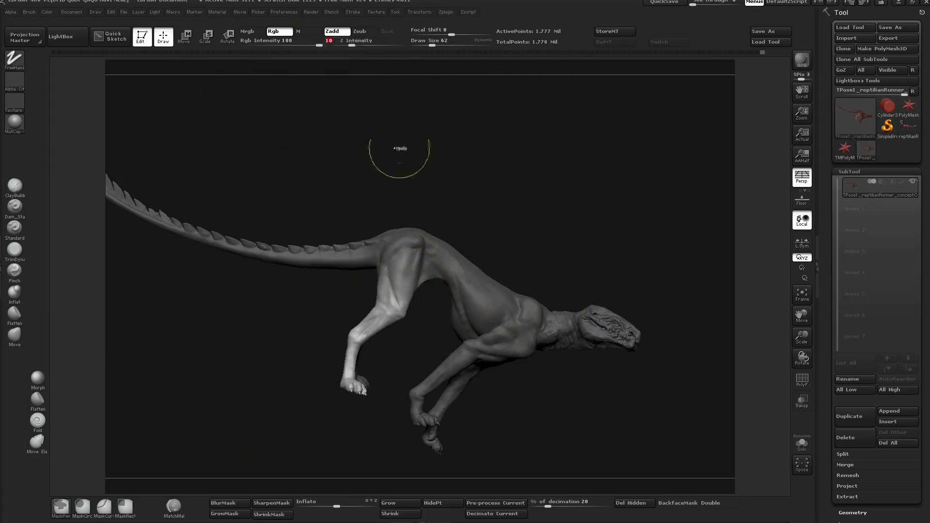
left_click_drag(408, 262, 397, 288, "ctrl+alt")
left_click_drag(491, 230, 476, 235)
left_click(410, 249, "ctrl")
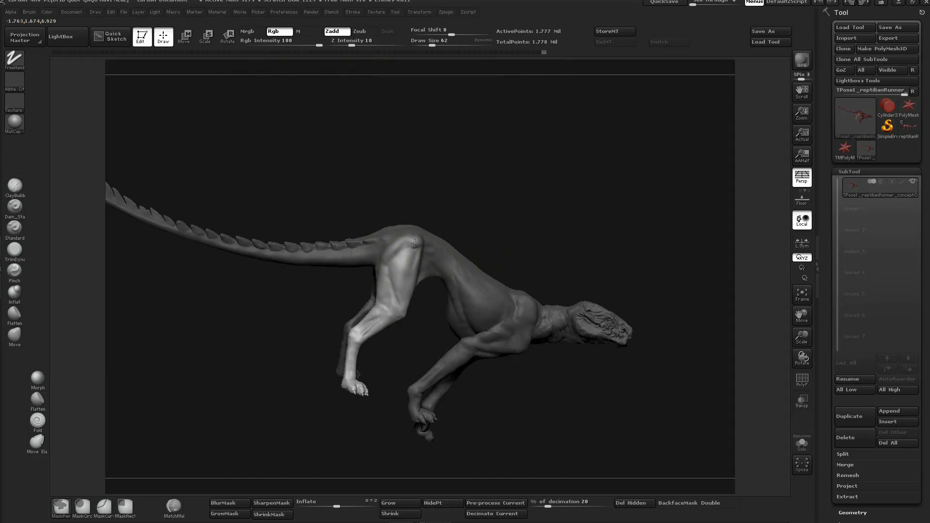
Swing the near hind leg far forward under the belly by rotating it around the hip
key("r")
mouse_move(415, 243)
left_mouse_down()
mouse_move(342, 129)
mouse_move(317, 196)
left_mouse_up()
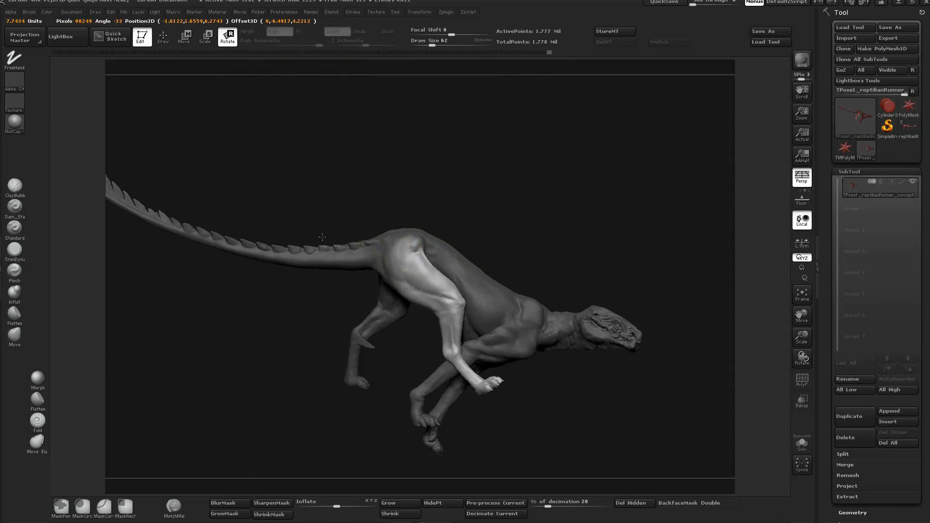
mouse_move(322, 237)
left_mouse_down()
mouse_move(514, 262)
mouse_move(625, 260)
mouse_move(602, 196)
mouse_move(557, 194)
mouse_move(514, 178)
left_mouse_up()
Reshape the upper thigh and hip of the near hind leg with the Move brush
key("q")
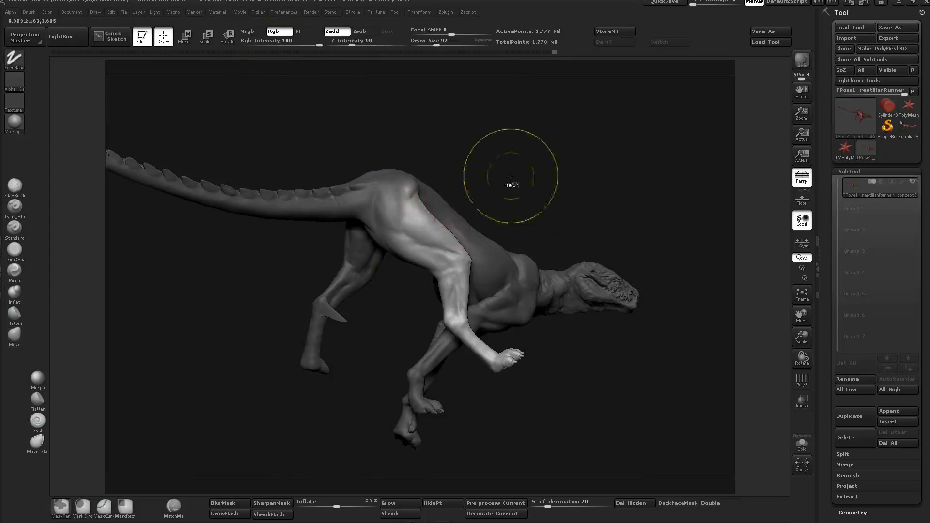
left_click_drag(423, 191, 430, 187)
mouse_move(543, 160)
left_mouse_down()
mouse_move(494, 186)
mouse_move(477, 213)
left_mouse_up()
key("s")
left_click_drag(456, 205, 459, 205)
left_click_drag(480, 201, 473, 210)
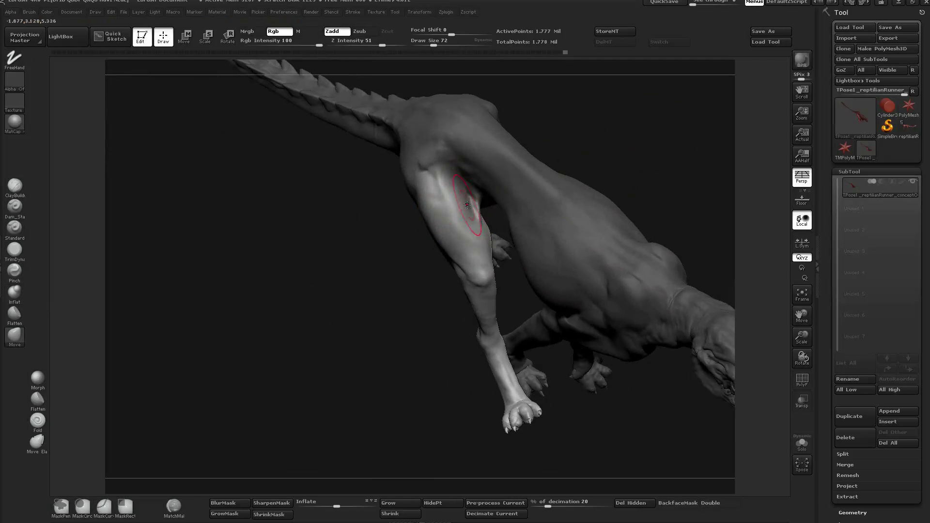
mouse_move(557, 146)
left_mouse_down()
mouse_move(602, 175)
mouse_move(597, 180)
left_mouse_up()
key("s")
left_click_drag(415, 242, 421, 241)
mouse_move(572, 151)
left_mouse_down()
mouse_move(526, 179)
mouse_move(636, 163)
mouse_move(624, 196)
mouse_move(635, 192)
mouse_move(625, 166)
mouse_move(592, 207)
mouse_move(601, 218)
left_mouse_up()
Hide the rest of the body to isolate the near hind leg
left_click(465, 235, "ctrl+shift")
left_click_drag(410, 230, 403, 234, "ctrl+shift")
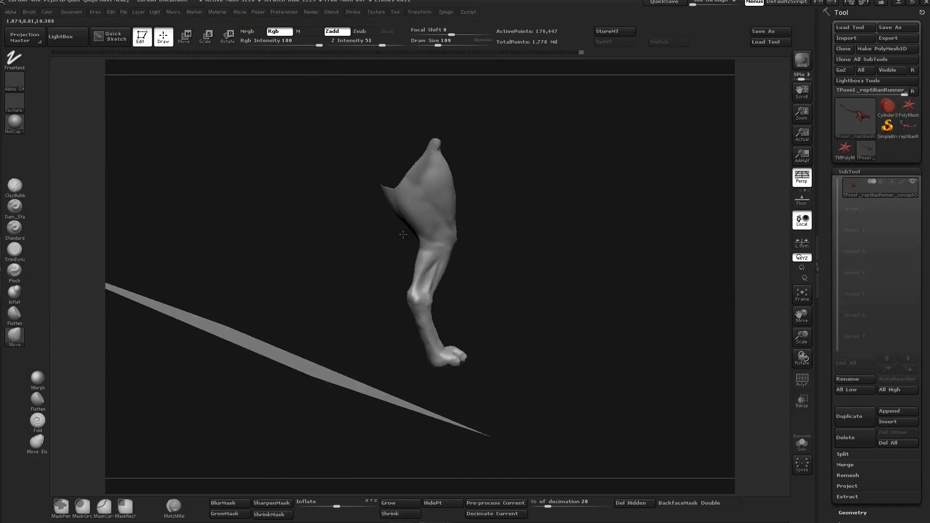
left_click_drag(512, 389, 519, 351, "ctrl+shift")
left_click_drag(512, 371, 509, 356, "ctrl+shift")
Mask the isolated hind leg's thigh down to the knee, leaving the lower leg unmasked
left_click_drag(509, 388, 367, 239, "ctrl")
left_click_drag(371, 242, 524, 232)
left_click_drag(514, 145, 348, 245, "ctrl+alt")
Show the whole model again and blur the mask edge at the knee
left_click(549, 315, "ctrl+shift")
left_click_drag(548, 317, 173, 491)
left_click(233, 503)
mouse_move(494, 204)
left_mouse_down()
mouse_move(357, 286)
mouse_move(465, 271)
mouse_move(608, 224)
mouse_move(594, 196)
left_mouse_up()
Rotate the near hind leg's lower part backward around the knee
key("r")
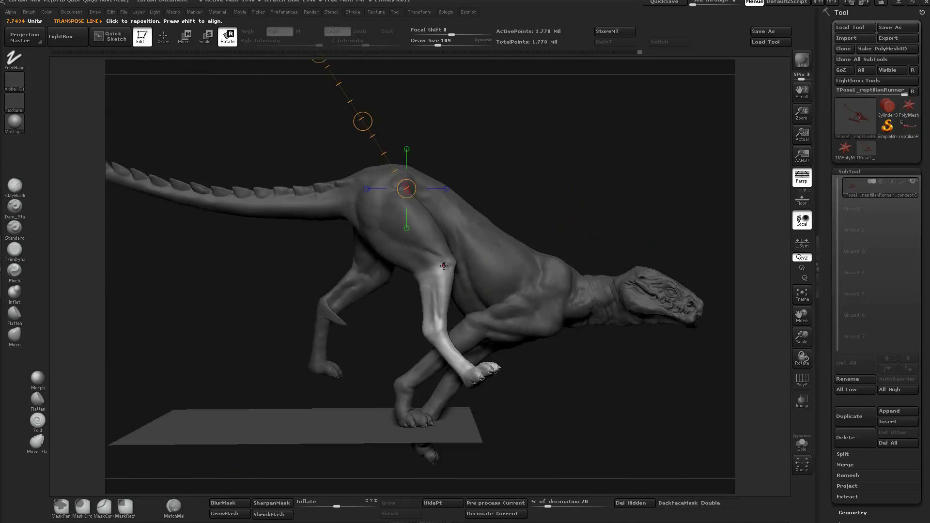
left_click_drag(444, 266, 592, 194)
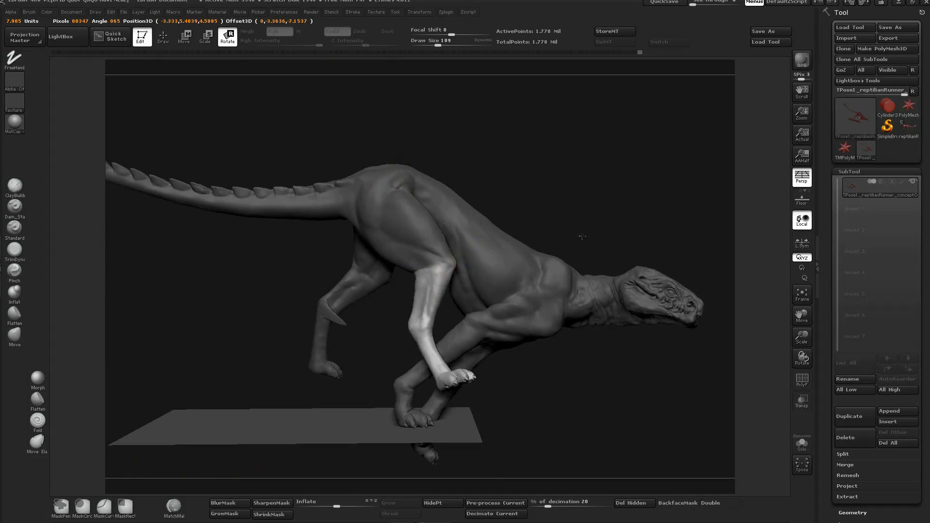
mouse_move(581, 259)
left_mouse_down()
mouse_move(604, 173)
mouse_move(646, 178)
mouse_move(604, 175)
mouse_move(625, 191)
mouse_move(676, 196)
left_mouse_up()
Reshape the knee and upper shin of the near hind leg with the Move brush
key("q")
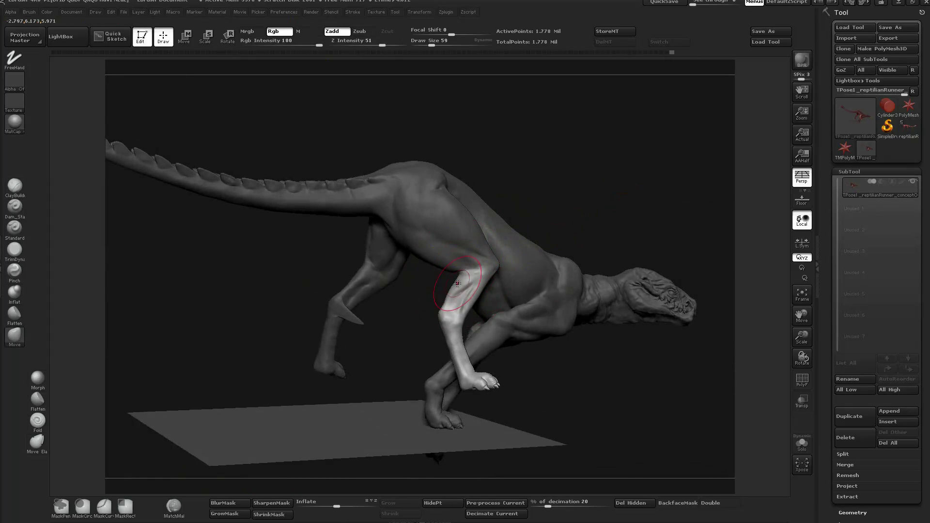
left_click_drag(418, 294, 432, 297)
left_click_drag(467, 271, 459, 274)
mouse_move(568, 223)
left_mouse_down()
mouse_move(614, 223)
mouse_move(456, 228)
left_mouse_up()
Mask the near hind foot up to the ankle, blur the mask edge, and invert the mask
mouse_move(387, 306)
left_mouse_down("ctrl")
mouse_move(467, 391)
mouse_move(489, 310)
mouse_move(499, 326)
mouse_move(484, 339)
mouse_move(493, 322)
left_mouse_up("ctrl")
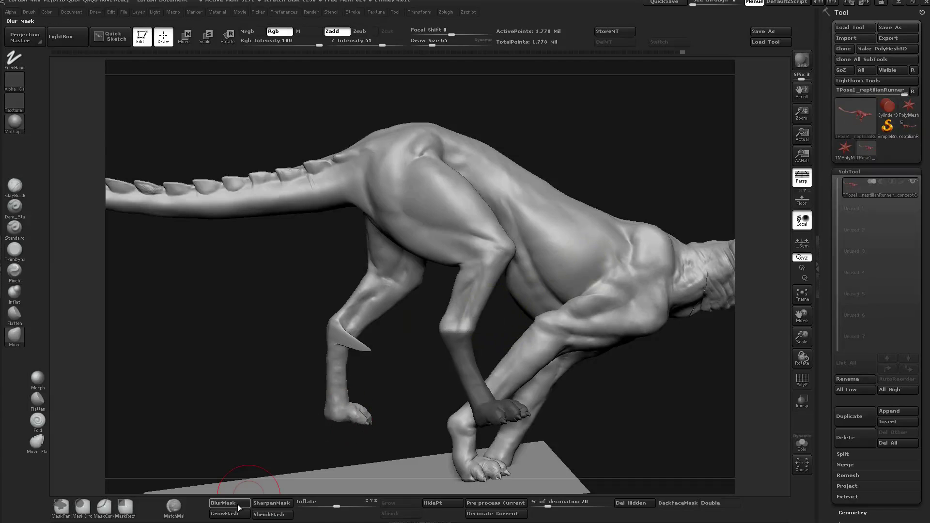
left_click(238, 508)
left_click(470, 326, "ctrl")
mouse_move(503, 326)
left_mouse_down()
mouse_move(469, 327)
mouse_move(604, 370)
left_mouse_up()
Rotate the near hind foot forward around the ankle and clear the mask
key("r")
left_click_drag(443, 303, 521, 265)
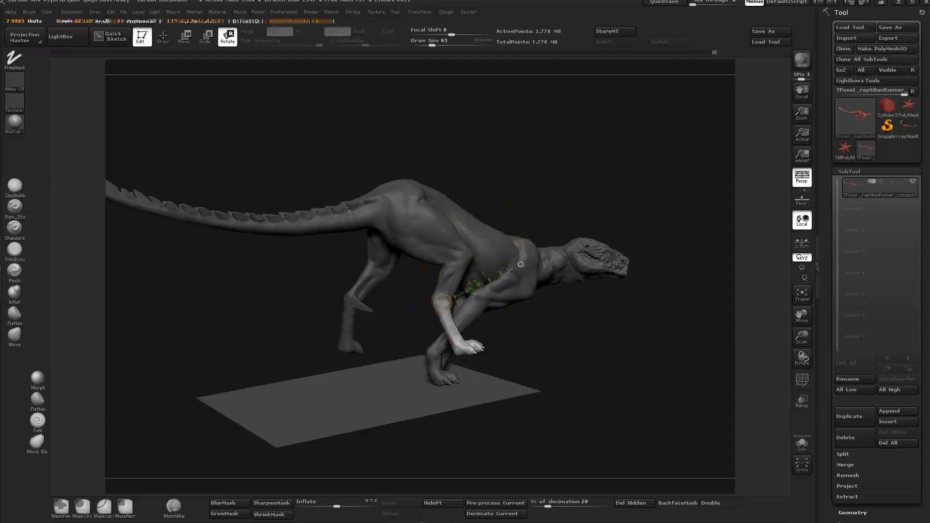
mouse_move(481, 129)
left_mouse_down()
mouse_move(533, 392)
mouse_move(556, 352)
mouse_move(543, 310)
mouse_move(548, 359)
left_mouse_up()
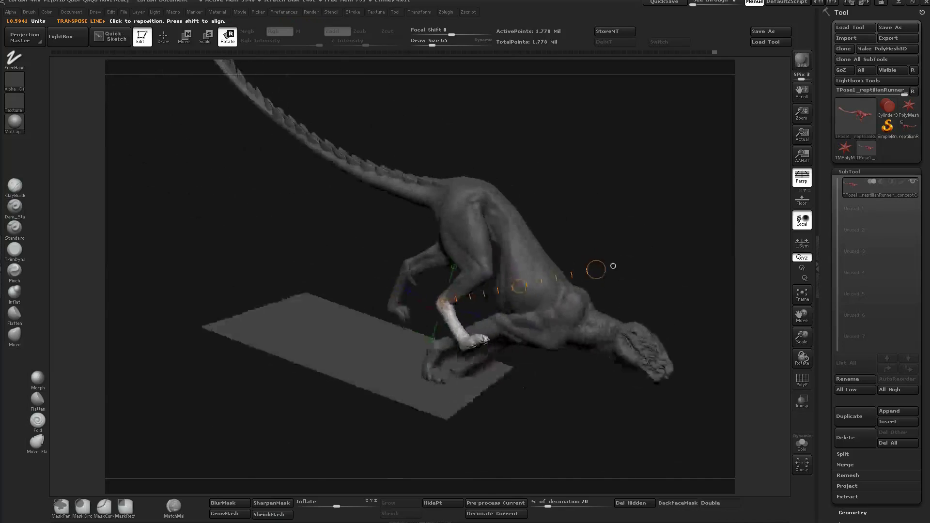
left_click_drag(572, 412, 596, 436, "ctrl")
mouse_move(548, 388)
left_mouse_down("alt")
mouse_move(538, 444)
mouse_move(553, 412)
mouse_move(546, 384)
mouse_move(659, 509)
left_mouse_up("alt")
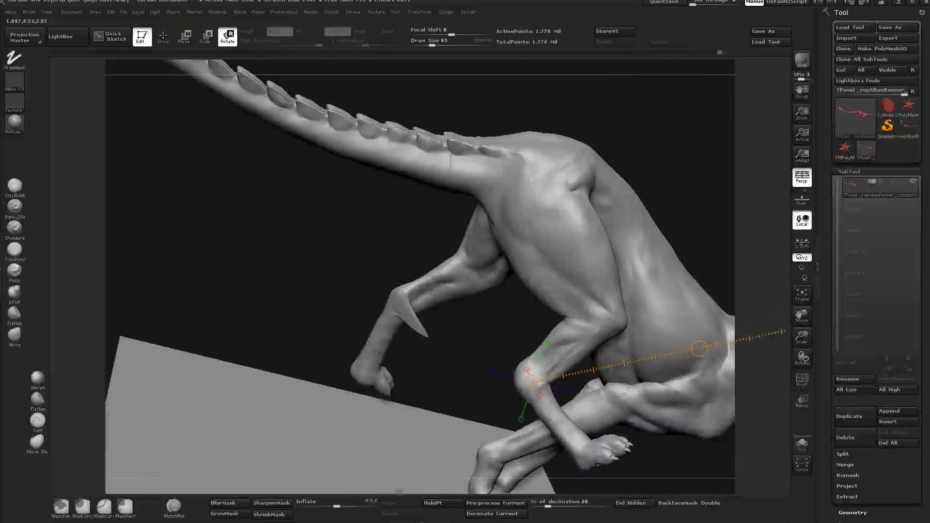
Reshape the near hind leg's ankle with the Move brush
key("q")
mouse_move(441, 354)
left_mouse_down()
mouse_move(376, 318)
mouse_move(412, 318)
left_mouse_up()
left_click_drag(334, 314, 436, 301)
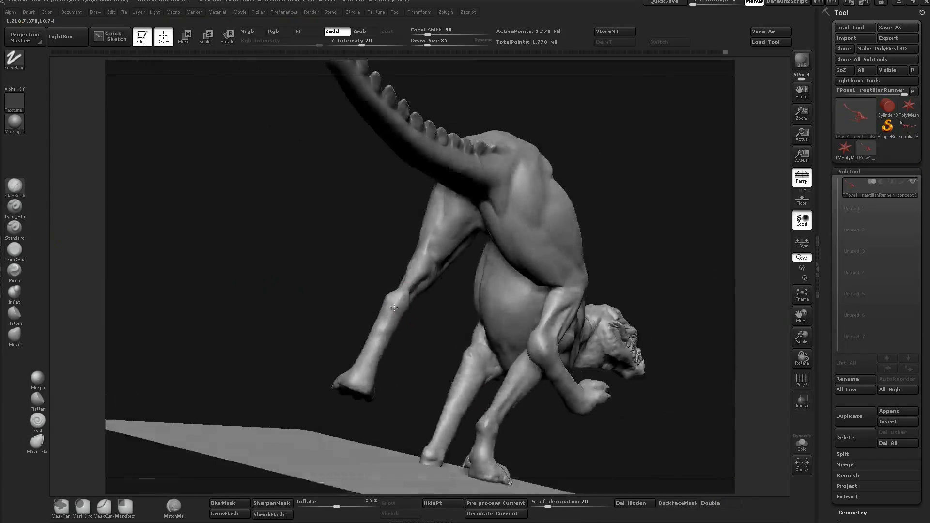
mouse_move(679, 252)
left_mouse_down()
mouse_move(614, 232)
mouse_move(522, 330)
mouse_move(442, 368)
mouse_move(493, 376)
mouse_move(436, 375)
mouse_move(432, 365)
mouse_move(557, 335)
mouse_move(625, 218)
left_mouse_up()
left_click(14, 336)
left_click_drag(474, 350, 465, 356)
mouse_move(639, 194)
left_mouse_down()
mouse_move(627, 188)
mouse_move(486, 373)
mouse_move(494, 402)
left_mouse_up()
Mask the near hind paw using the lasso mask brush, blur the mask edge, and invert the mask
left_click_drag(546, 237, 437, 354, "ctrl")
left_click_drag(584, 291, 528, 329)
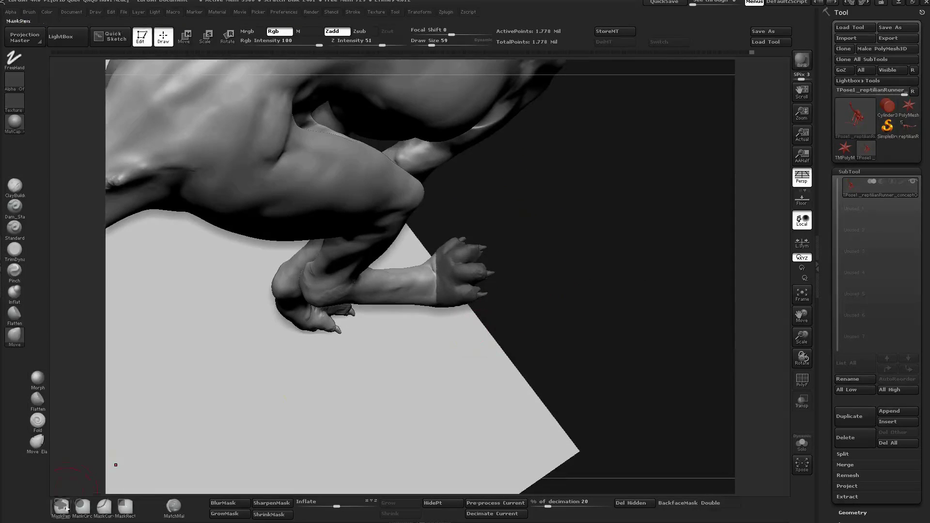
left_click(66, 509, "ctrl")
left_click(73, 452, "ctrl")
left_click_drag(435, 284, 439, 246, "ctrl")
mouse_move(640, 269)
left_mouse_down()
mouse_move(505, 420)
mouse_move(575, 297)
mouse_move(432, 405)
mouse_move(617, 357)
left_mouse_up()
left_click(244, 504)
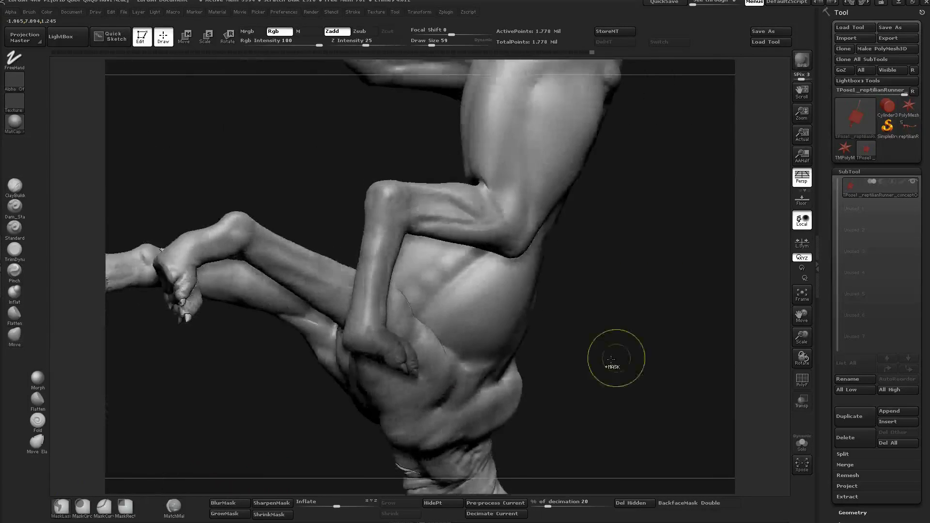
left_click(617, 357, "ctrl")
Adjust the unmasked area around the near hind paw and blur its mask edge
key("r")
left_click_drag(367, 333, 644, 354)
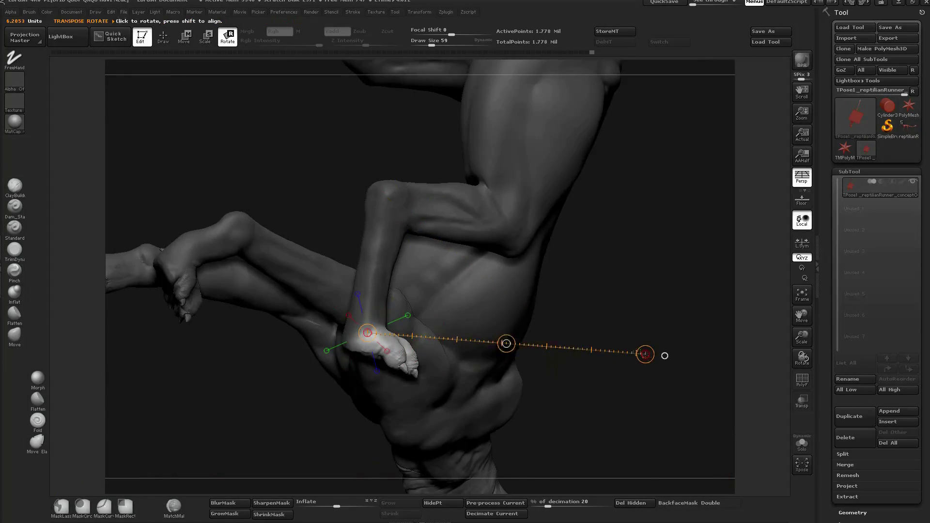
left_click_drag(478, 463, 623, 399)
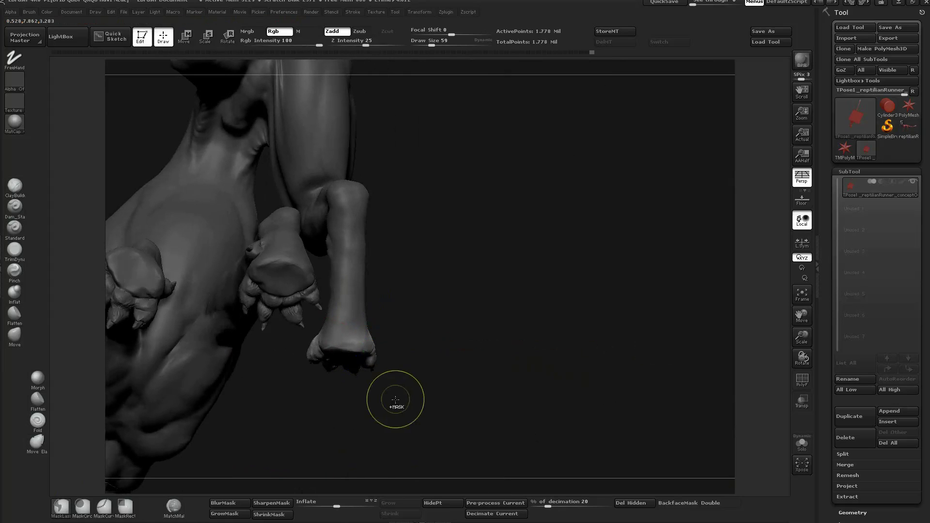
left_click_drag(395, 399, 293, 328, "ctrl+alt")
left_click_drag(427, 382, 289, 421)
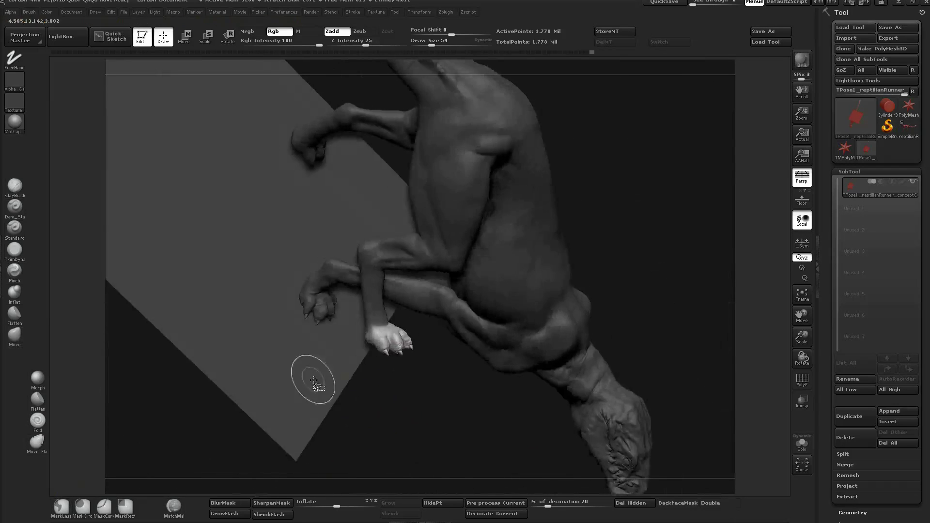
left_click(314, 380, "ctrl+shift")
left_click(314, 380, "ctrl+shift")
left_click_drag(431, 419, 513, 412)
left_click(230, 504)
left_click_drag(543, 325, 563, 362, "alt")
Rotate the near hind paw downward around its joint with the transpose line
key("r")
left_click_drag(411, 314, 639, 325)
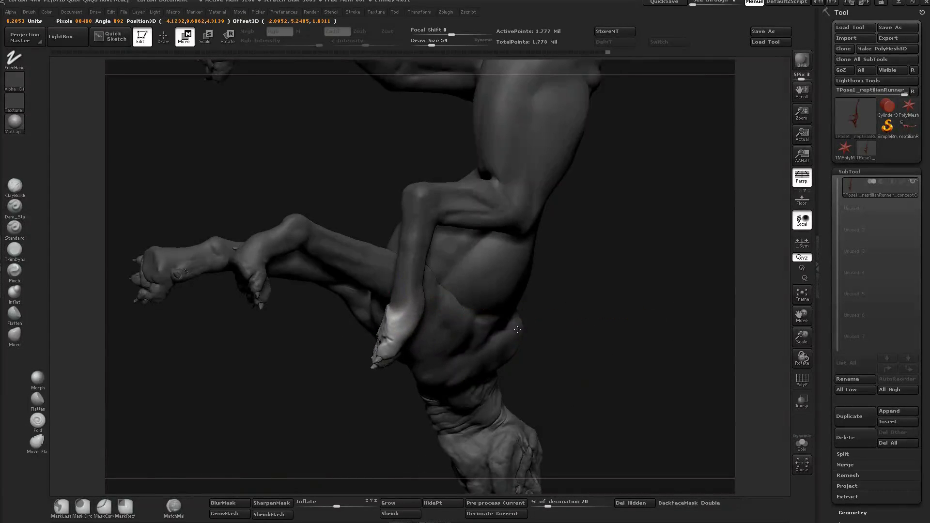
left_click_drag(518, 329, 330, 313)
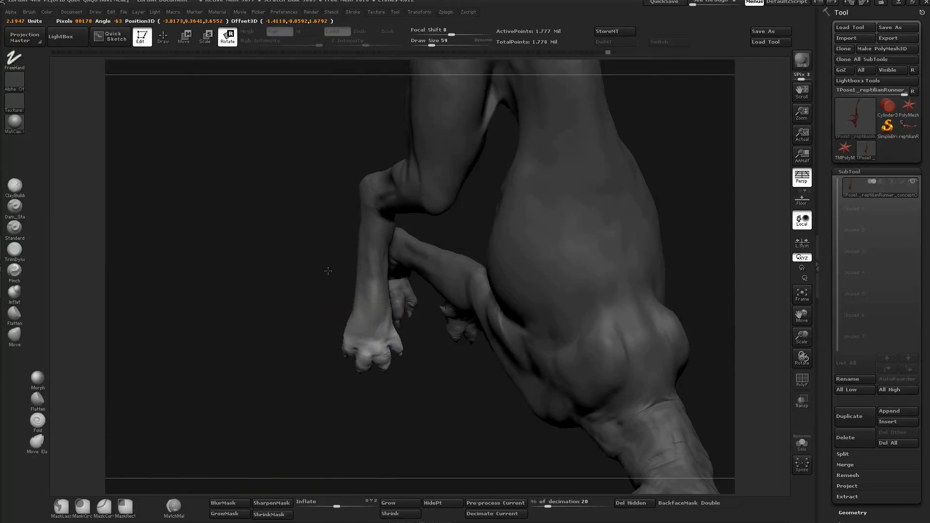
left_click_drag(328, 271, 299, 252)
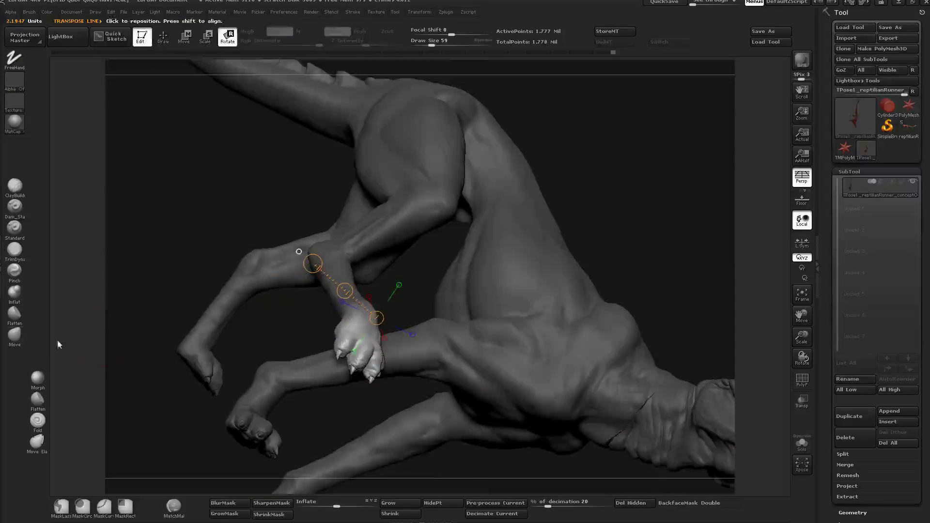
Try to reshape the near hind paw with the Move brush
left_click(14, 335)
mouse_move(513, 378)
left_mouse_down()
mouse_move(540, 432)
mouse_move(538, 466)
left_mouse_up()
key("s")
left_click(434, 324)
left_click_drag(439, 339, 429, 332)
left_click_drag(437, 383, 555, 371)
left_click_drag(511, 326, 500, 333)
mouse_move(577, 376)
left_mouse_down("alt")
mouse_move(590, 334)
mouse_move(602, 378)
mouse_move(582, 271)
left_mouse_up("alt")
Undo the last five edits to the near hind paw
key("ctrl+z")
key("ctrl+z")
key("ctrl+z")
key("ctrl+z")
key("ctrl+z")
Reshape the near hind paw and its toes with the Move brush, using a smaller brush for the toes
left_click_drag(415, 312, 442, 324)
mouse_move(707, 213)
left_mouse_down()
mouse_move(618, 205)
mouse_move(552, 288)
left_mouse_up()
left_click_drag(473, 252, 468, 276)
key("bracketleft")
key("bracketleft")
key("bracketleft")
left_click_drag(528, 233, 526, 310)
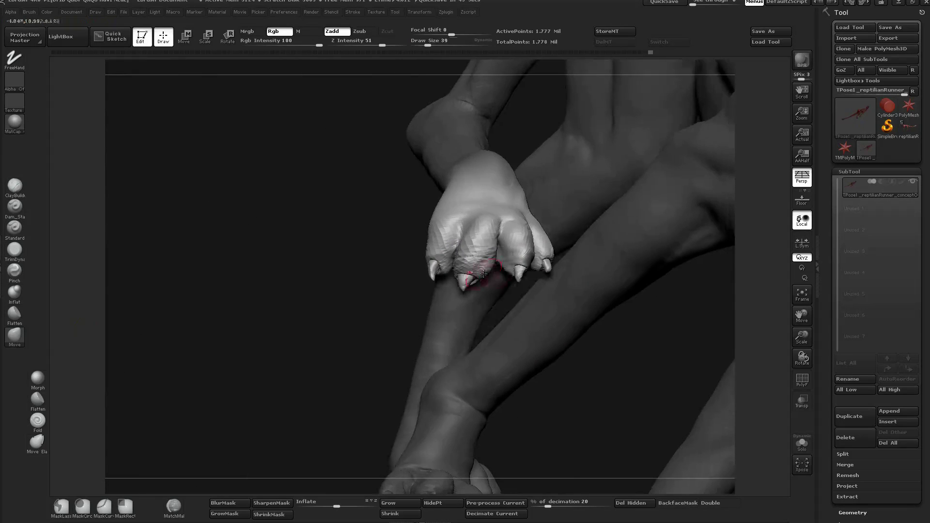
left_click_drag(484, 273, 479, 278)
mouse_move(601, 271)
left_mouse_down()
mouse_move(582, 336)
mouse_move(674, 254)
mouse_move(630, 203)
mouse_move(661, 309)
mouse_move(509, 221)
mouse_move(492, 222)
mouse_move(630, 252)
left_mouse_up()
Refine the near hind paw's outline with a larger Move brush
key("bracketright")
key("bracketright")
mouse_move(537, 271)
left_mouse_down()
mouse_move(596, 259)
mouse_move(593, 311)
left_mouse_up()
left_click_drag(515, 252, 526, 256)
left_click_drag(621, 291, 658, 289)
key("f")
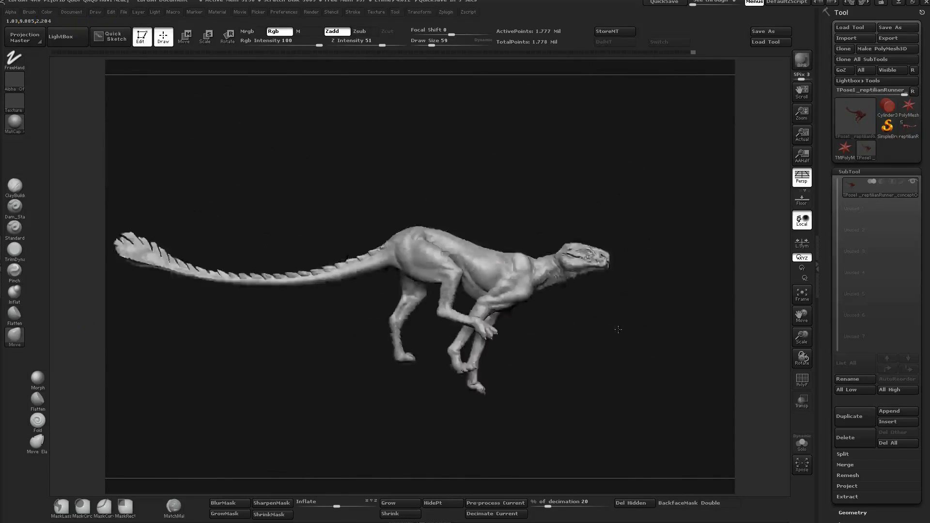
Adjust the creature's silhouette with an enlarged Move brush, then reduce the brush size
left_click_drag(617, 328, 631, 355)
key("bracketright")
key("bracketright")
key("bracketright")
left_click_drag(615, 282, 609, 271)
mouse_move(572, 313)
left_mouse_down()
mouse_move(629, 274)
mouse_move(552, 274)
mouse_move(659, 220)
mouse_move(598, 214)
mouse_move(636, 364)
mouse_move(660, 399)
mouse_move(588, 428)
mouse_move(461, 305)
mouse_move(524, 345)
left_mouse_up()
key("bracketleft")
key("bracketleft")
key("bracketleft")
Mask the creature's left foreleg with the lasso, keeping the chest free, and blur the mask edge
left_click_drag(388, 346, 407, 274)
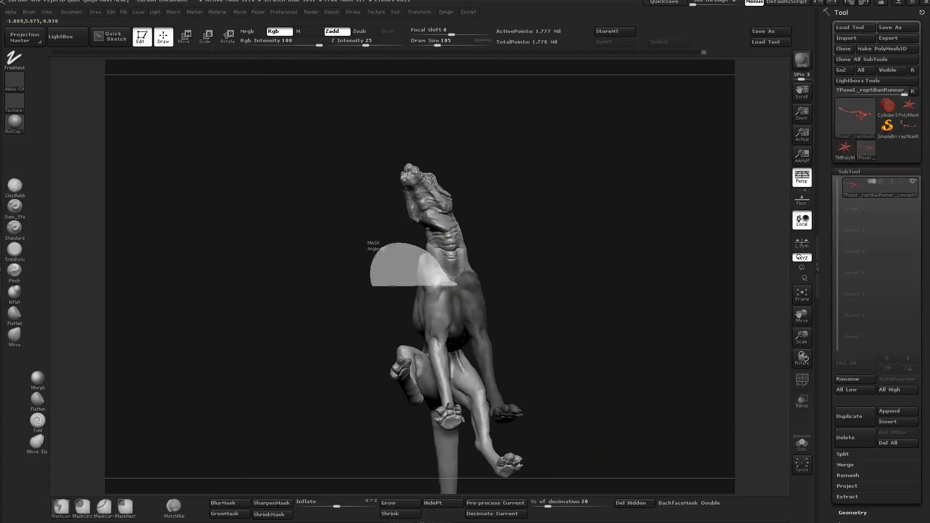
left_click(243, 503)
left_click_drag(645, 228, 557, 254)
Switch to the MaskPen brush, clean up the mask around the left shoulder, and invert the mask
left_click(65, 506, "ctrl")
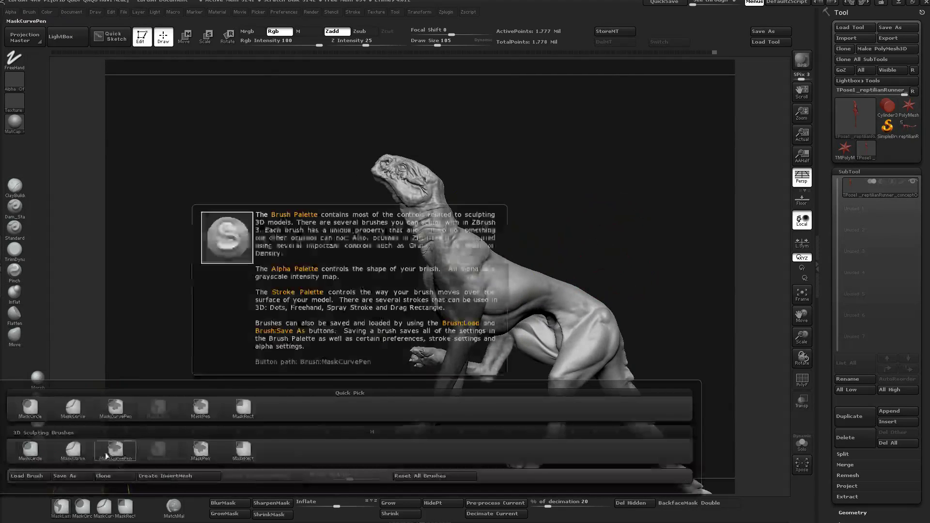
left_click(67, 508, "ctrl")
left_click(199, 448)
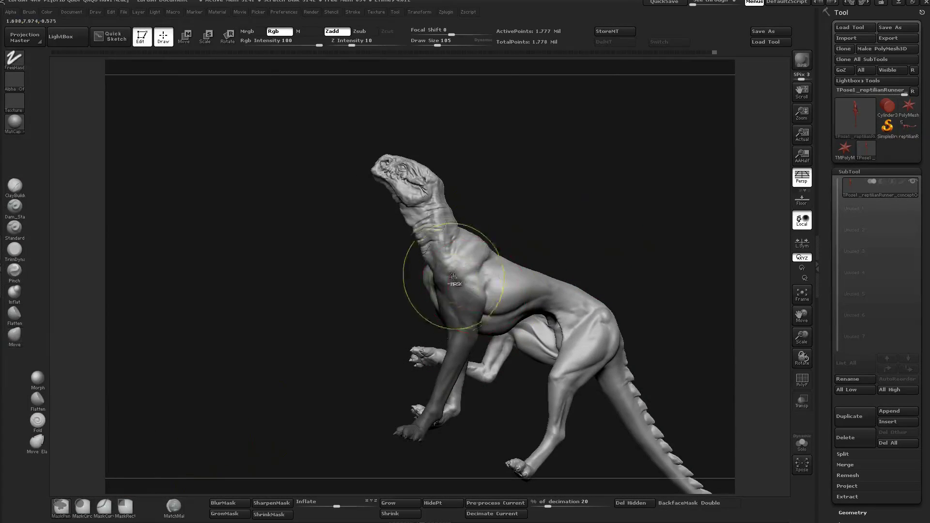
left_click_drag(349, 285, 451, 278)
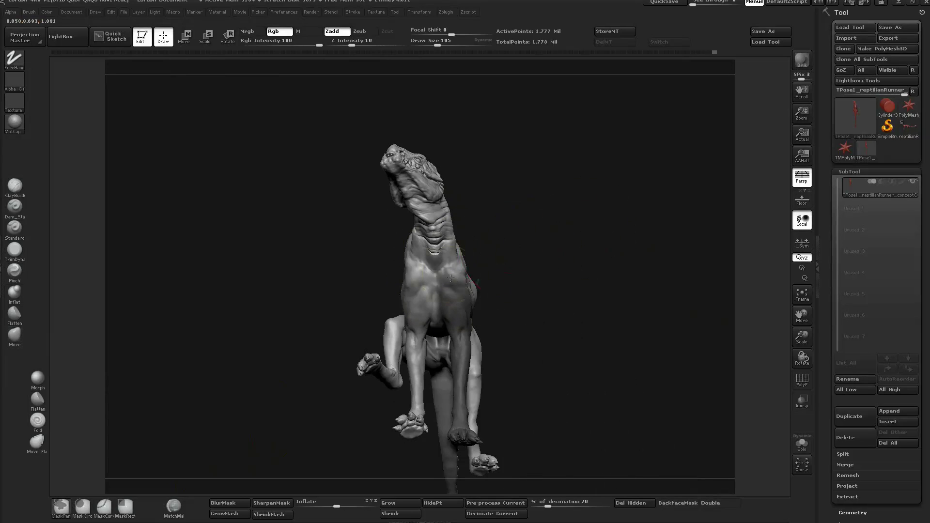
left_click_drag(602, 253, 466, 265)
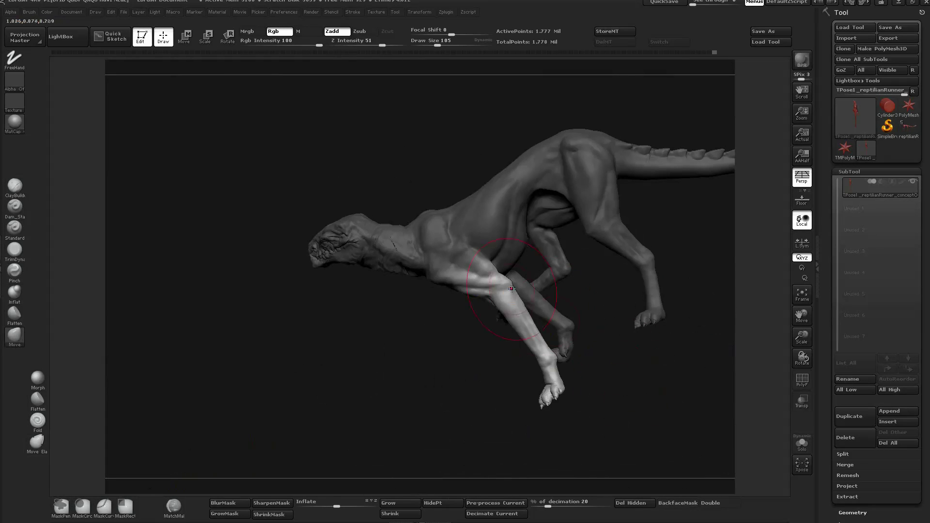
Rotate the left foreleg backward around the shoulder
key("r")
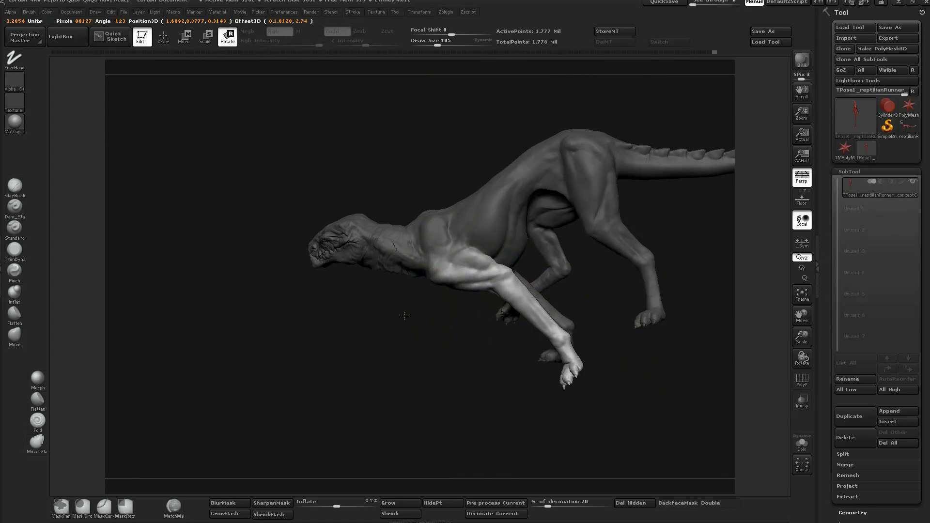
mouse_move(422, 290)
left_mouse_down()
mouse_move(426, 315)
mouse_move(446, 326)
mouse_move(386, 286)
mouse_move(379, 243)
mouse_move(355, 239)
mouse_move(364, 252)
left_mouse_up()
key("r")
key("q")
mouse_move(359, 334)
left_mouse_down()
mouse_move(387, 348)
mouse_move(420, 335)
left_mouse_up()
mouse_move(616, 228)
left_mouse_down()
mouse_move(582, 223)
mouse_move(551, 202)
mouse_move(650, 281)
left_mouse_up()
Switch to the Move brush at a larger size and clear the foreleg mask
key("b")
key("m")
key("v")
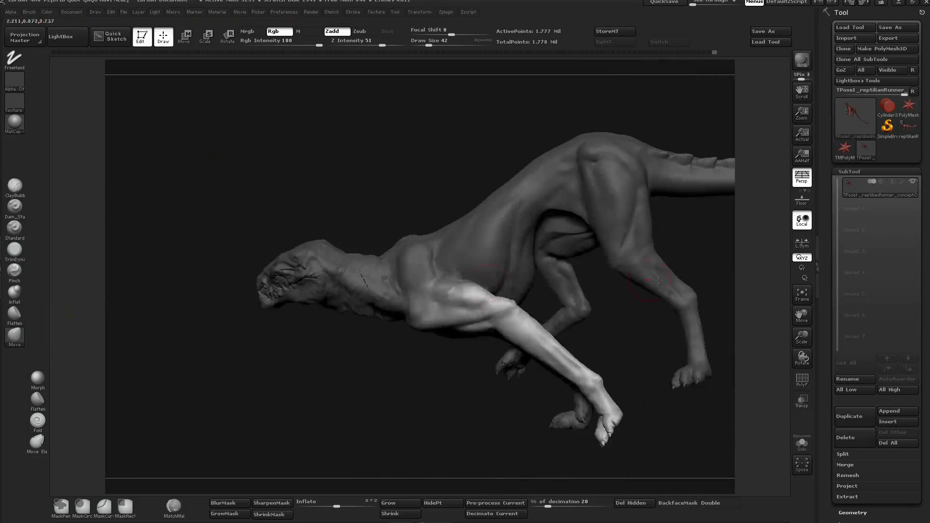
key("bracketright")
mouse_move(468, 376)
left_mouse_down("ctrl")
mouse_move(450, 384)
mouse_move(417, 371)
left_mouse_up("ctrl")
Mask the left foreleg below the elbow, invert the mask, and blur its edge twice
mouse_move(679, 320)
left_mouse_down("alt")
mouse_move(554, 285)
mouse_move(589, 312)
mouse_move(557, 357)
mouse_move(497, 366)
left_mouse_up("alt")
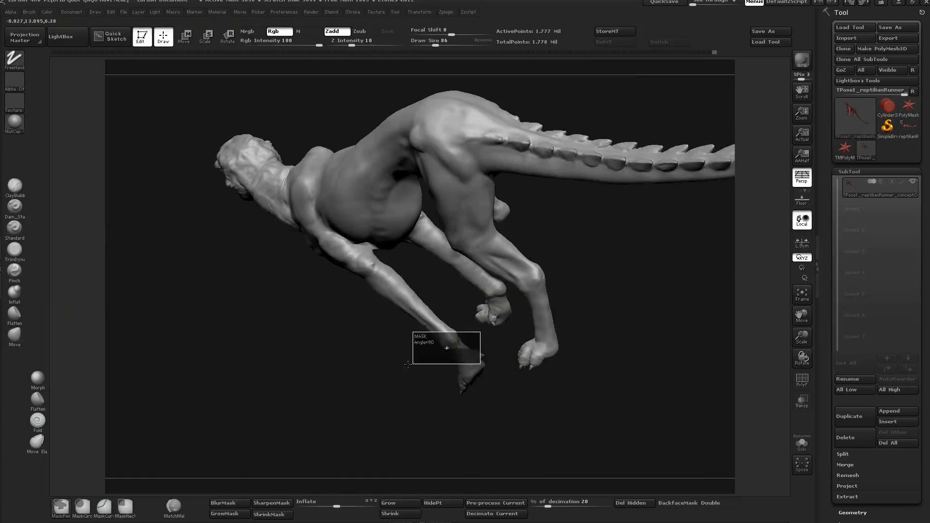
mouse_move(446, 347)
left_mouse_down("ctrl")
mouse_move(380, 355)
mouse_move(426, 252)
mouse_move(417, 246)
left_mouse_up("ctrl")
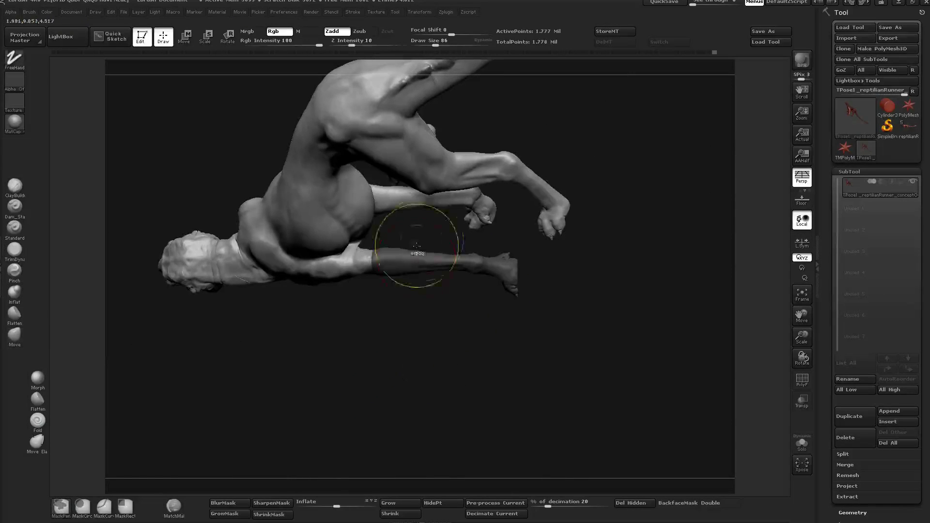
left_click_drag(370, 291, 369, 292, "ctrl")
left_click_drag(412, 339, 500, 345)
left_click(589, 352, "ctrl")
left_click(228, 504)
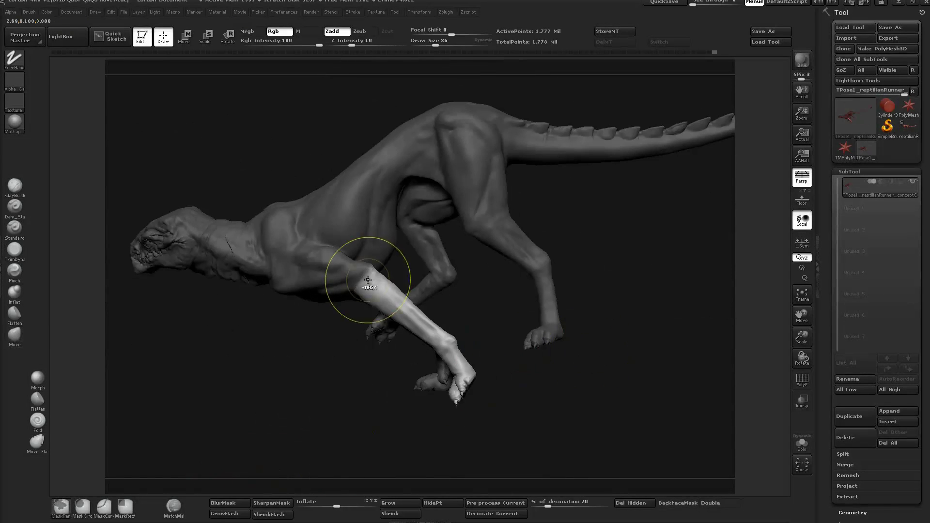
left_click(228, 503)
Rotate the left lower foreleg backward around the elbow and touch up the elbow area with the Move brush
key("r")
left_click_drag(368, 275, 317, 396)
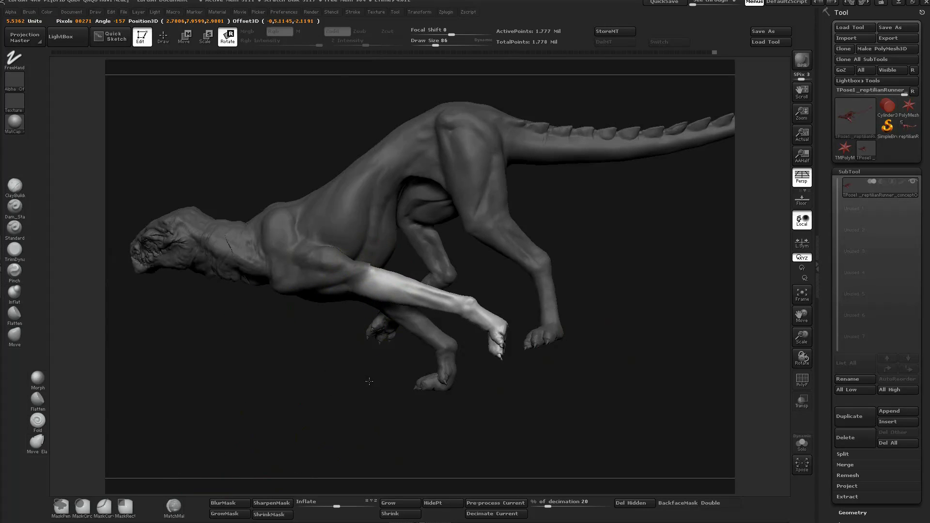
left_click_drag(375, 382, 176, 382)
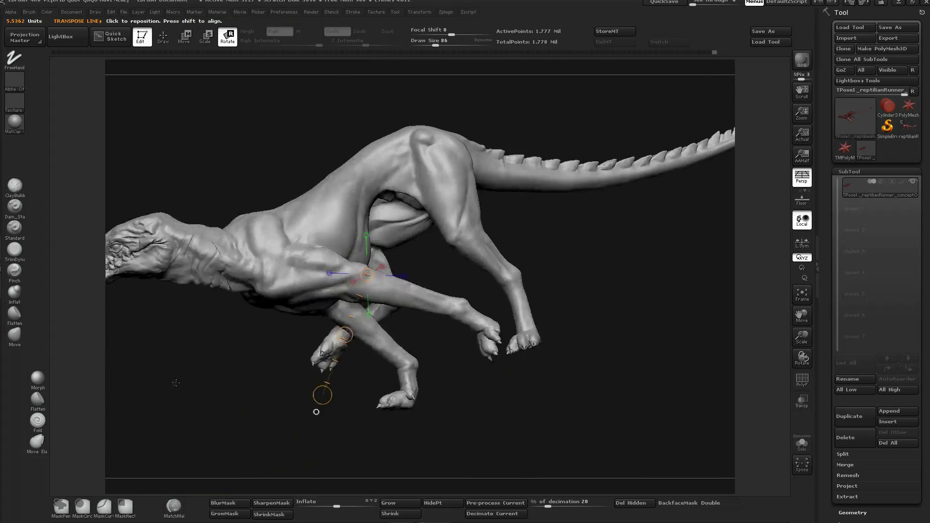
left_click_drag(353, 277, 347, 276)
mouse_move(436, 261)
left_mouse_down()
mouse_move(436, 310)
mouse_move(420, 255)
mouse_move(504, 374)
mouse_move(461, 336)
mouse_move(384, 341)
mouse_move(494, 284)
mouse_move(538, 326)
mouse_move(517, 310)
mouse_move(529, 298)
mouse_move(524, 288)
mouse_move(596, 266)
mouse_move(429, 243)
left_mouse_up()
Mask the left front foot up to the wrist, trim the mask edge, and invert the mask
key("ctrl")
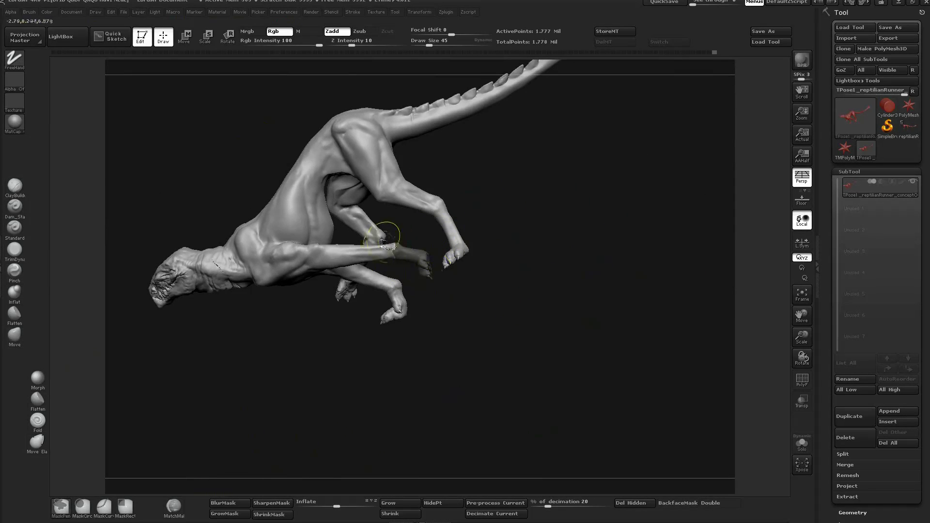
left_click_drag(394, 268, 396, 269, "ctrl+alt")
left_click_drag(494, 310, 514, 358, "alt")
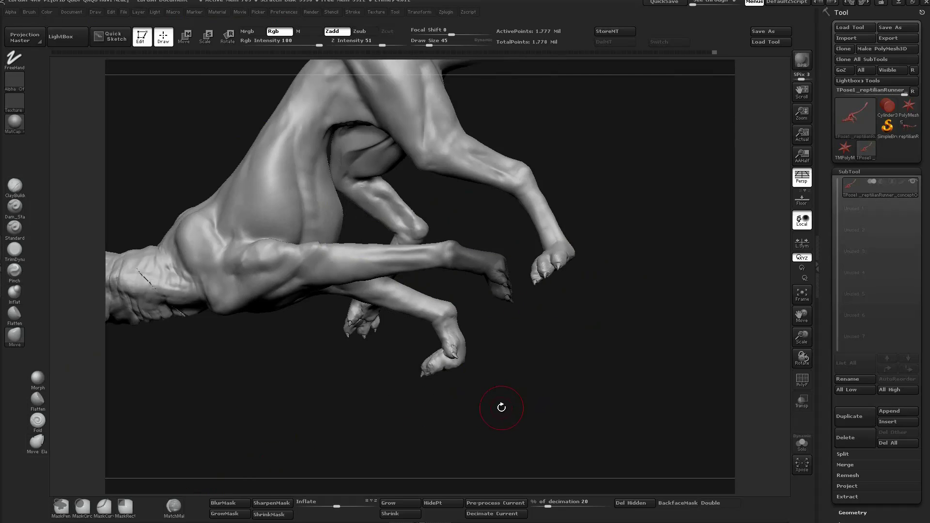
left_click_drag(501, 408, 619, 247)
left_click(565, 349, "ctrl")
Rotate the left front foot upward around the wrist and clear the mask
key("r")
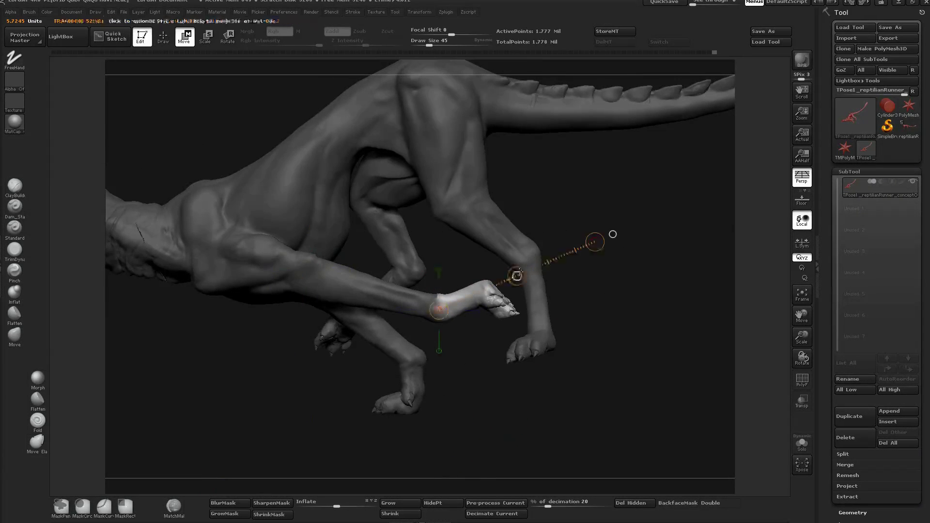
left_click_drag(489, 373, 514, 397, "ctrl")
mouse_move(489, 388)
left_mouse_down()
mouse_move(538, 390)
mouse_move(516, 388)
left_mouse_up()
Refine the left forearm and wrist with the Move brush at adjusted sizes
key("q")
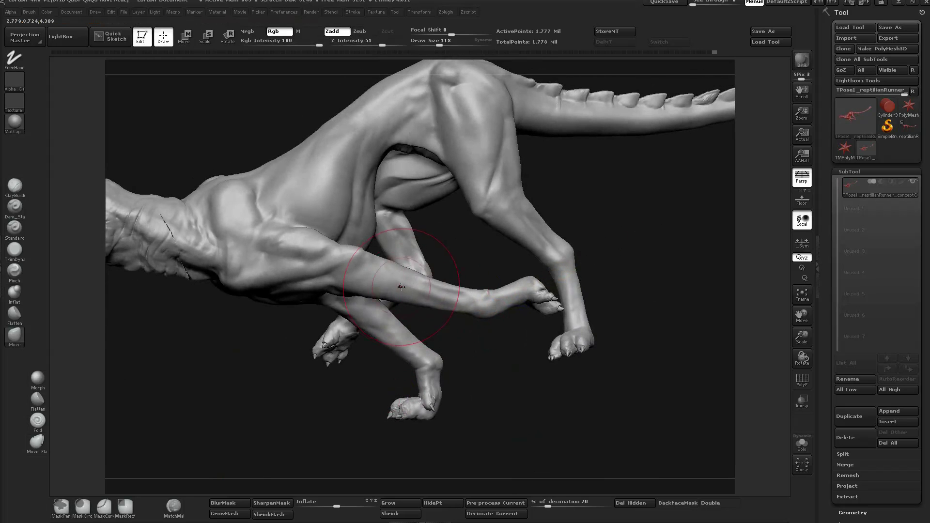
left_click_drag(519, 356, 494, 356)
key("s")
left_click_drag(426, 281, 418, 281)
mouse_move(642, 310)
left_mouse_down()
mouse_move(576, 332)
mouse_move(576, 324)
mouse_move(577, 364)
left_mouse_up()
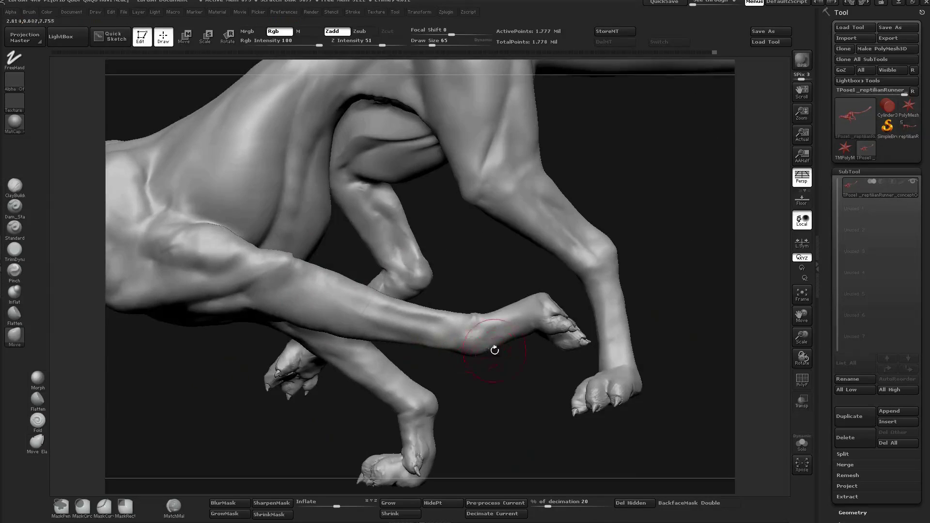
left_click_drag(495, 350, 496, 346)
mouse_move(576, 368)
left_mouse_down("alt")
mouse_move(577, 329)
mouse_move(547, 317)
mouse_move(589, 315)
mouse_move(617, 329)
mouse_move(557, 332)
mouse_move(596, 342)
mouse_move(630, 337)
left_mouse_up("alt")
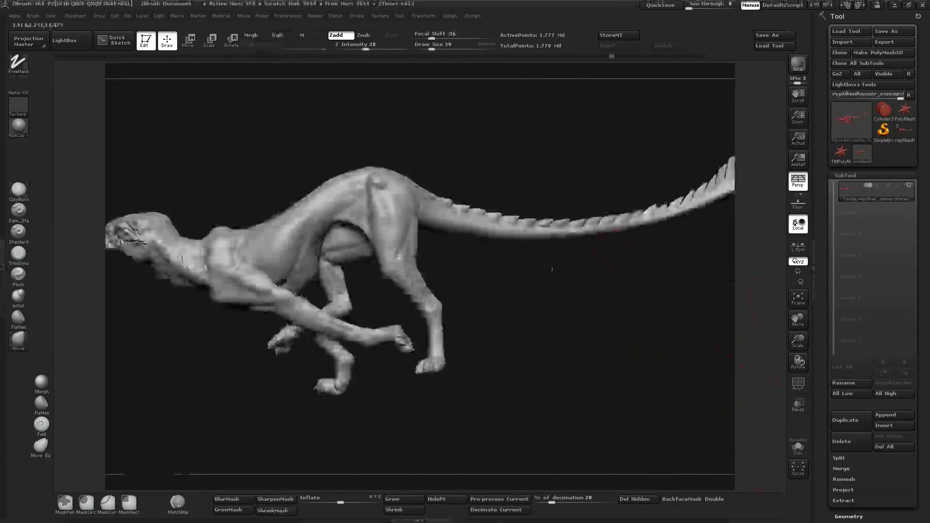
Reshape the unmasked toes of the left front foot with the Move brush
left_click_drag(395, 232, 395, 278)
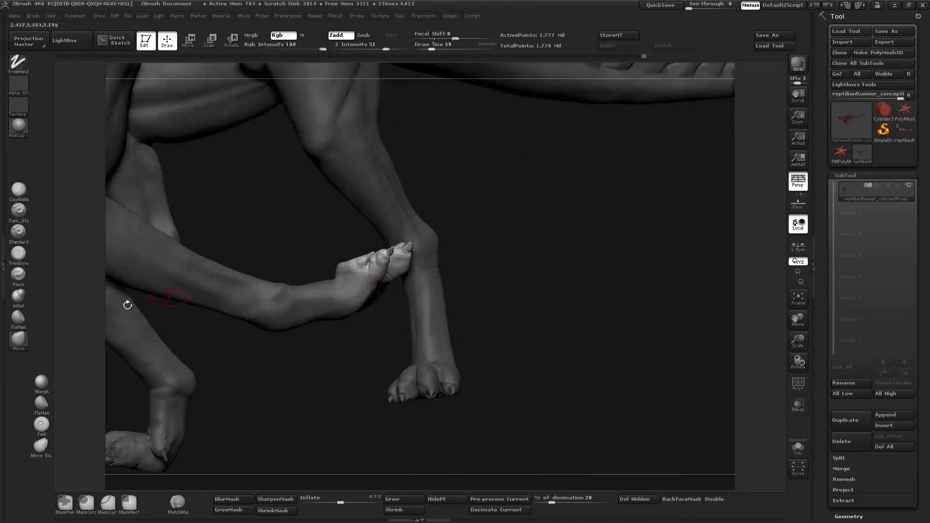
mouse_move(508, 276)
left_mouse_down()
mouse_move(582, 291)
mouse_move(572, 359)
left_mouse_up()
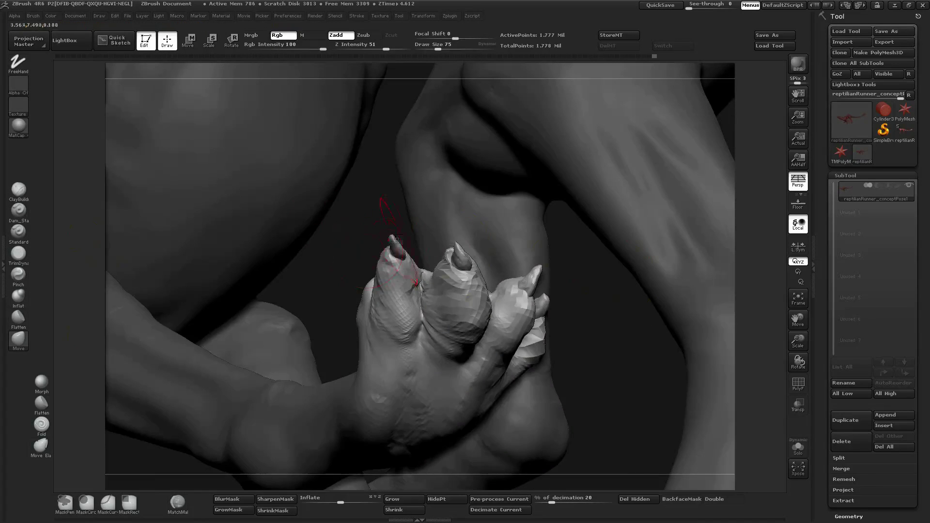
mouse_move(381, 225)
left_mouse_down("alt")
mouse_move(685, 234)
mouse_move(581, 252)
left_mouse_up("alt")
key("s")
left_click_drag(438, 267, 432, 272)
mouse_move(504, 349)
left_mouse_down()
mouse_move(461, 315)
mouse_move(527, 291)
left_mouse_up()
left_click_drag(387, 310, 548, 290)
left_click_drag(531, 218, 528, 211)
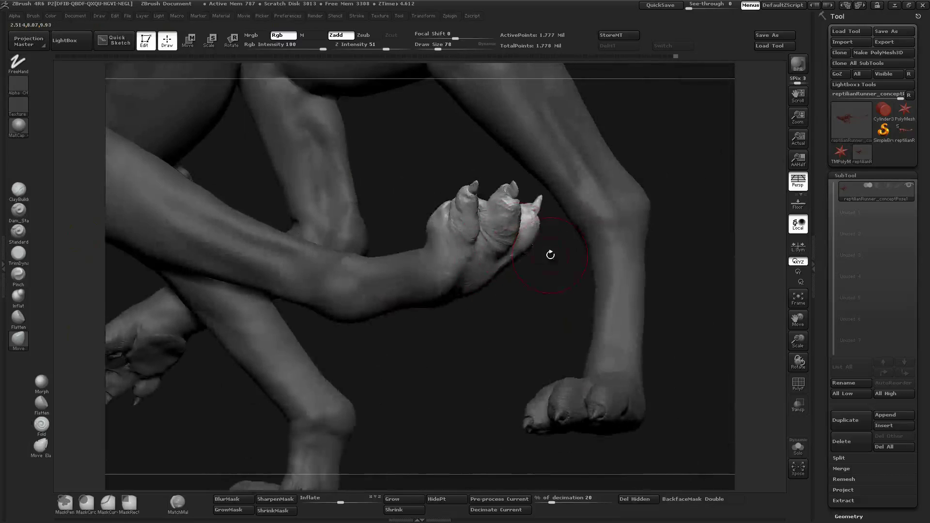
Refine the outer toes of the left front foot with the Move brush at draw size 75 and clear the mask
mouse_move(550, 256)
left_mouse_down()
mouse_move(581, 291)
mouse_move(523, 272)
left_mouse_up()
key("s")
left_click_drag(478, 240, 467, 240)
right_click_drag(467, 241, 527, 219)
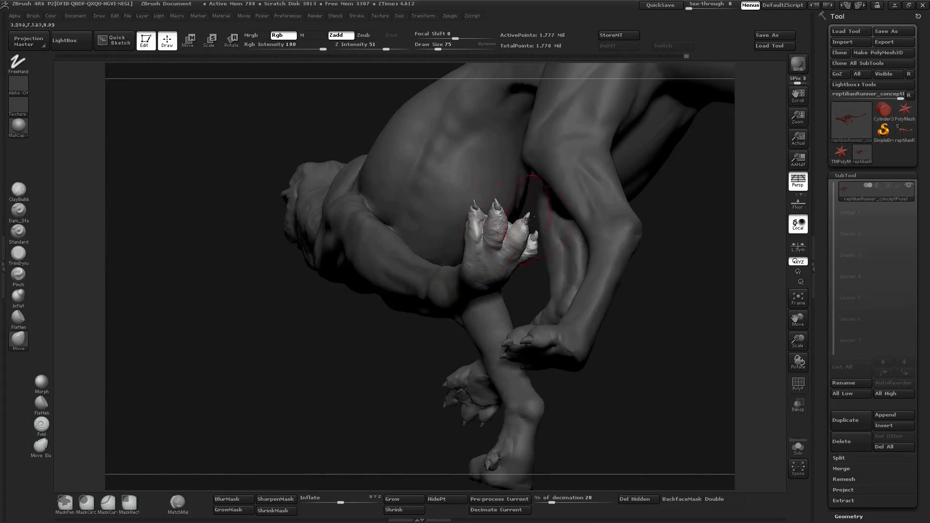
mouse_move(649, 252)
left_mouse_down()
mouse_move(596, 301)
mouse_move(572, 349)
left_mouse_up()
left_click_drag(456, 313, 459, 307)
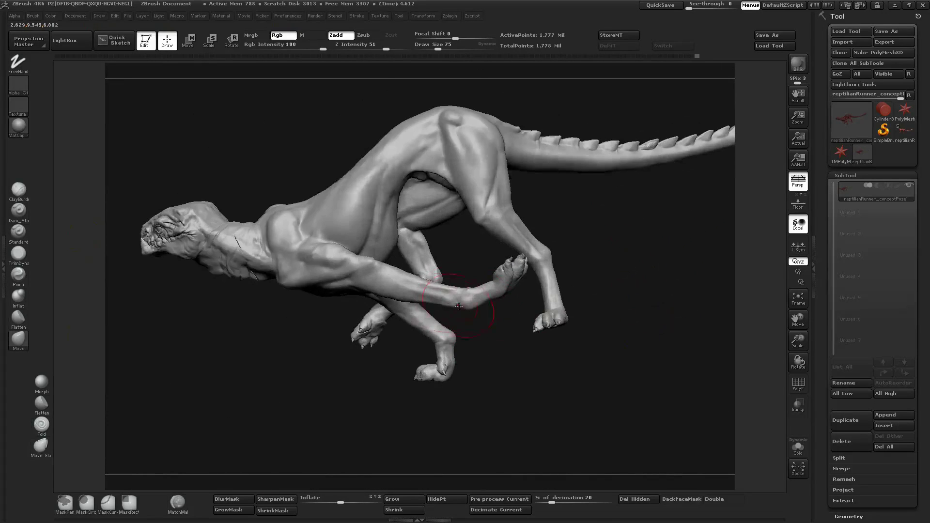
Open the polygroup options and isolate the polygroup covering the hindquarters and tail
left_click_drag(509, 326, 565, 318)
left_click_drag(841, 353, 846, 311)
scroll(847, 313, "up", 5)
right_click_drag(567, 304, 607, 306)
left_click(850, 291)
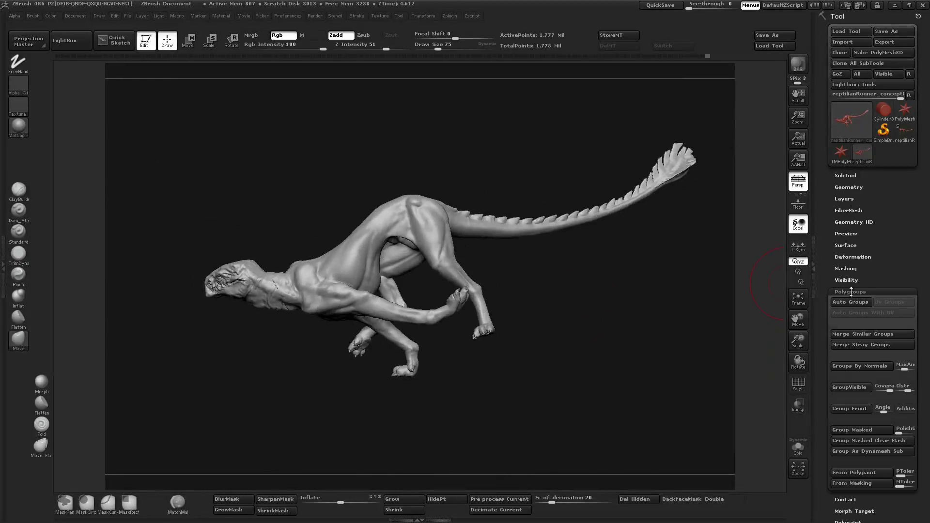
left_click(425, 208, "ctrl+shift")
right_click_drag(548, 326, 589, 274)
key("p")
key("p")
left_click_drag(586, 329, 584, 347, "alt")
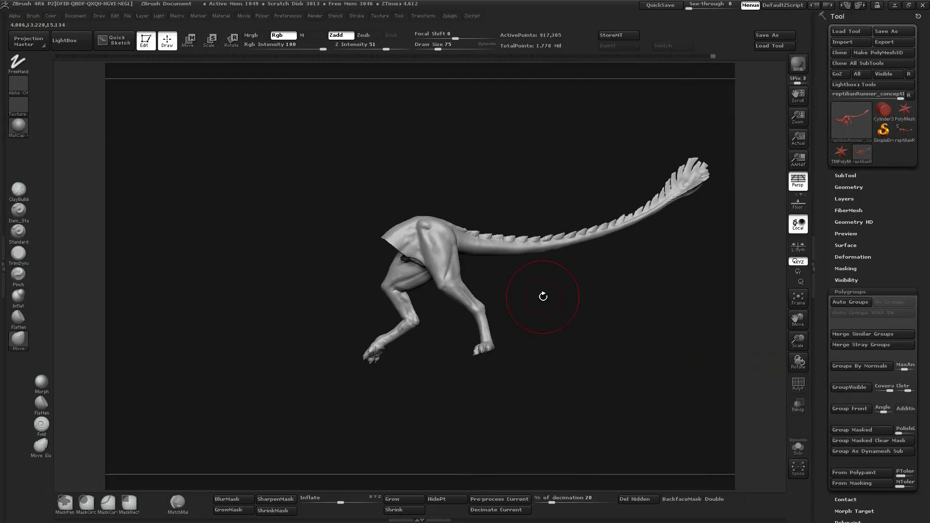
Mask the left hind leg from the foot up to the hip and blur the mask edge
left_click_drag(544, 297, 557, 320)
left_click_drag(447, 297, 445, 298, "ctrl")
mouse_move(513, 301)
right_mouse_down()
mouse_move(557, 243)
mouse_move(547, 276)
right_mouse_up()
key("s")
left_click_drag(456, 277, 436, 290)
mouse_move(552, 279)
left_mouse_down()
mouse_move(581, 270)
mouse_move(625, 286)
mouse_move(601, 257)
left_mouse_up()
left_click_drag(403, 283, 369, 290)
right_click_drag(369, 290, 472, 217)
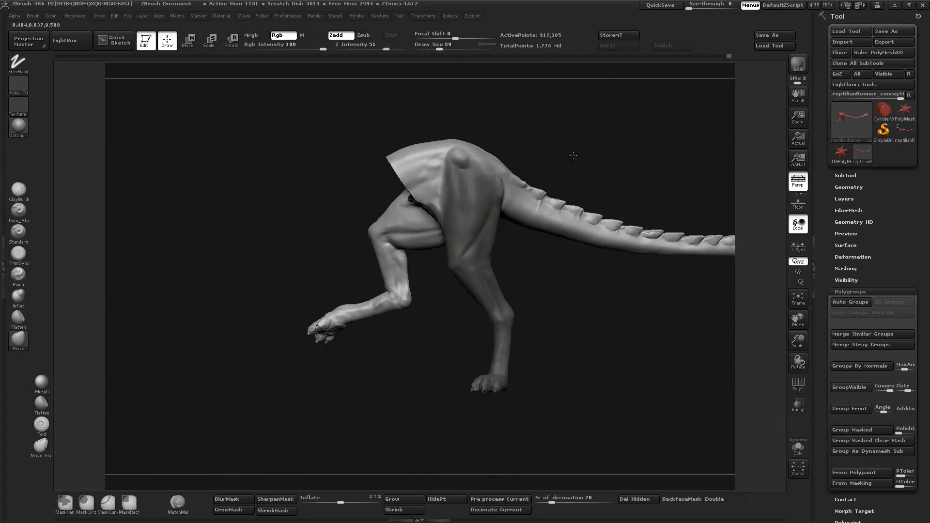
mouse_move(573, 155)
left_mouse_down()
mouse_move(528, 154)
mouse_move(619, 148)
mouse_move(623, 193)
left_mouse_up()
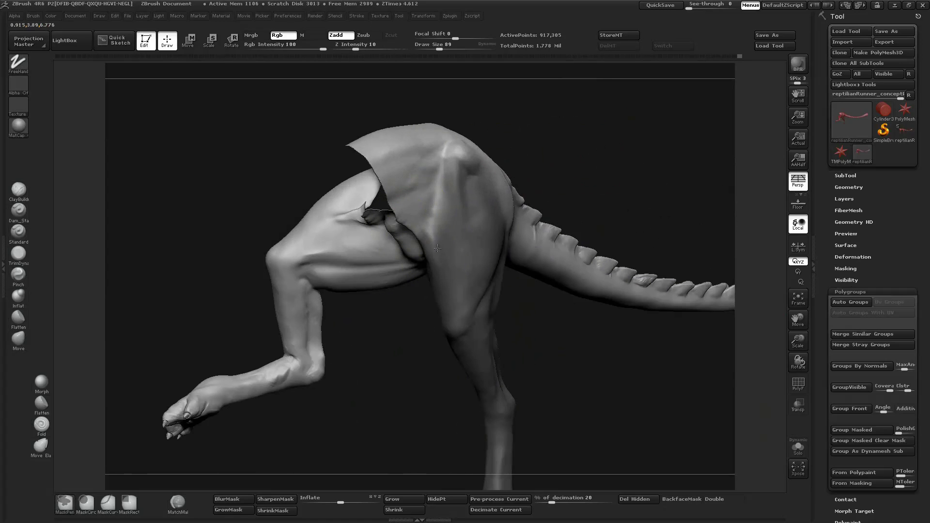
mouse_move(524, 154)
left_mouse_down()
mouse_move(555, 156)
mouse_move(539, 160)
left_mouse_up()
left_click(233, 500)
left_click_drag(552, 271, 525, 262)
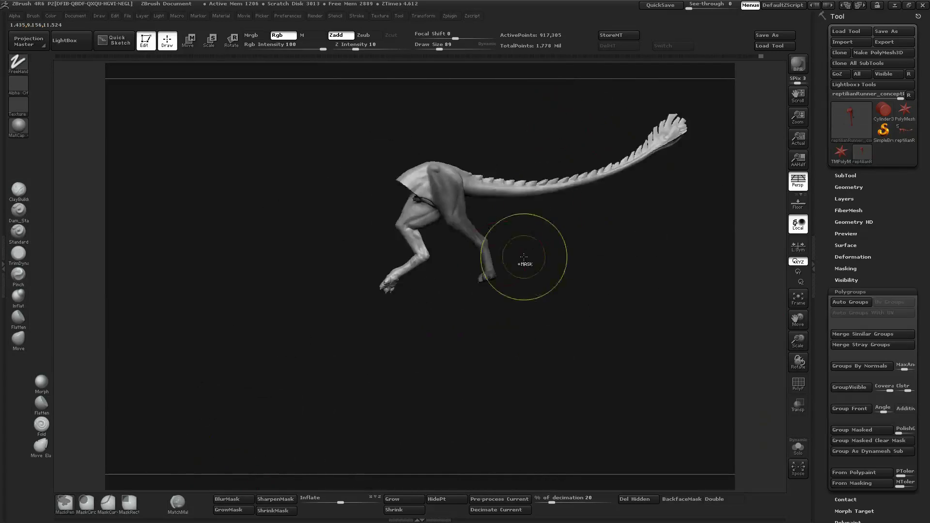
Mask the rest of the body, leaving only the left hind leg unmasked, and show the full model
left_click(562, 245, "ctrl+shift")
left_click(428, 167, "ctrl+shift")
left_click_drag(557, 310, 577, 334, "ctrl+shift")
left_click_drag(588, 376, 114, 114, "ctrl")
left_click(562, 245, "ctrl+shift")
mouse_move(582, 249)
left_mouse_down()
mouse_move(693, 305)
mouse_move(601, 239)
mouse_move(583, 256)
left_mouse_up()
left_click_drag(583, 256, 572, 296, "alt")
Adjust the unmasked left thigh and hip with the Move brush at draw size 89
key("r")
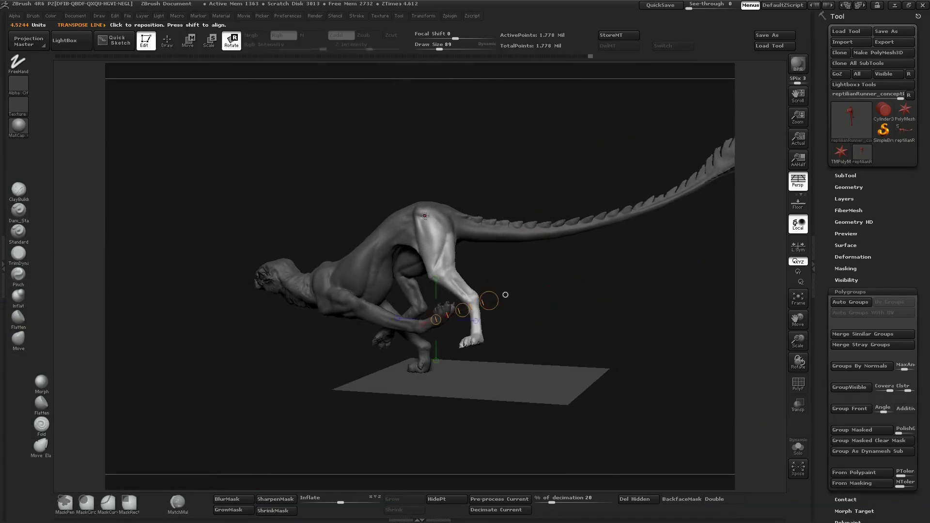
mouse_move(552, 193)
left_mouse_down()
mouse_move(586, 289)
mouse_move(586, 329)
left_mouse_up()
key("q")
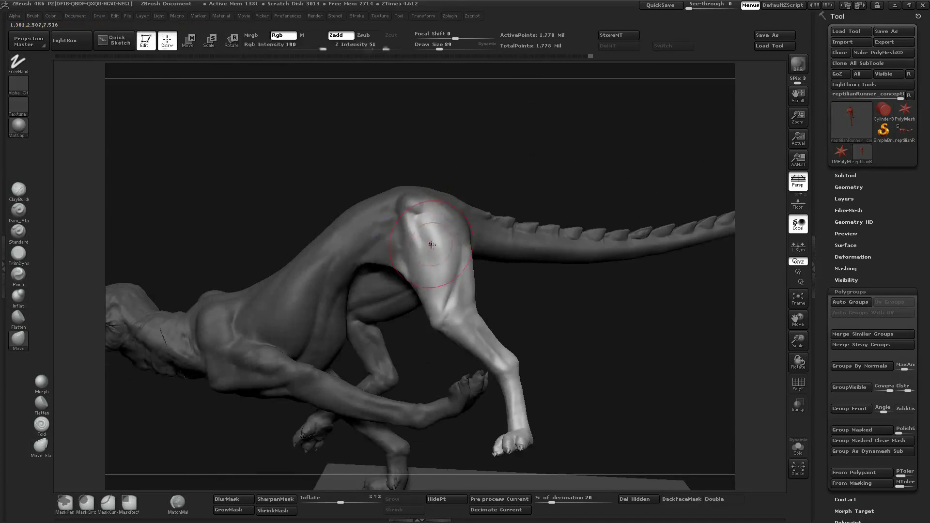
right_click_drag(544, 173, 534, 182)
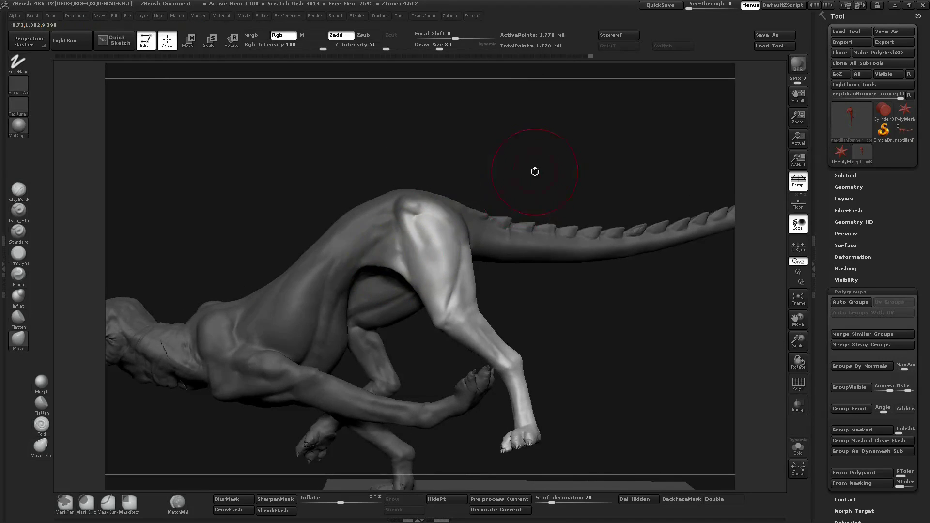
Rotate the left hind leg forward around the hip and clear the mask
key("r")
left_click_drag(535, 171, 519, 141)
right_click_drag(502, 189, 414, 149)
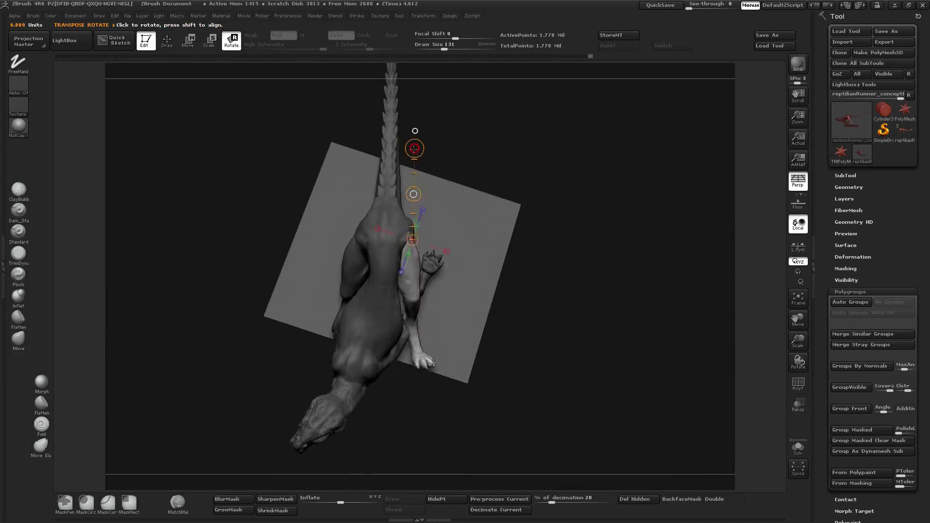
mouse_move(514, 169)
left_mouse_down()
mouse_move(552, 160)
mouse_move(524, 155)
left_mouse_up()
key("r")
mouse_move(465, 145)
left_mouse_down()
mouse_move(500, 131)
mouse_move(499, 235)
mouse_move(583, 217)
mouse_move(575, 197)
left_mouse_up()
left_click(564, 209, "ctrl")
left_click(563, 210, "ctrl")
right_click_drag(563, 209, 551, 208)
Reshape the left hip fold with the Move brush at draw size 47 and switch to the Clay Buildup brush
key("q")
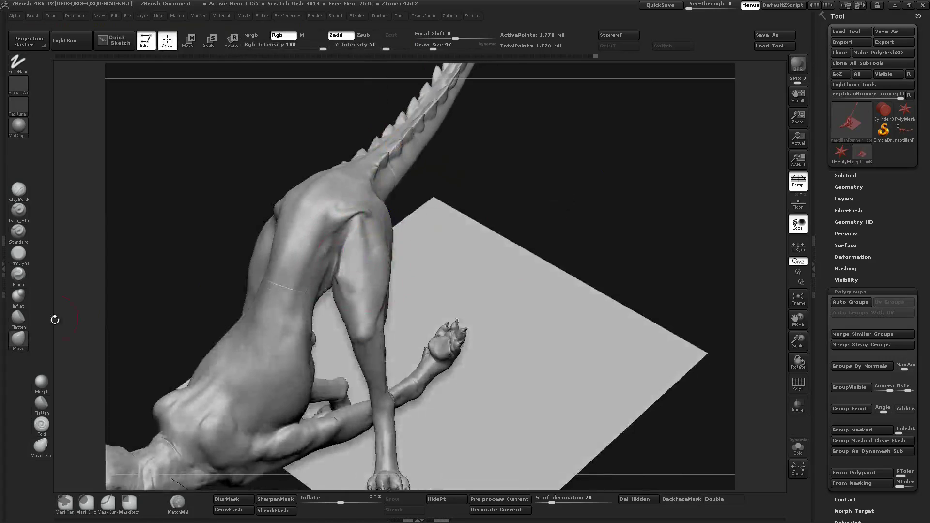
right_click_drag(55, 320, 377, 280)
mouse_move(306, 338)
right_mouse_down()
mouse_move(584, 212)
mouse_move(326, 316)
mouse_move(334, 289)
mouse_move(312, 296)
right_mouse_up()
key("b")
key("c")
key("b")
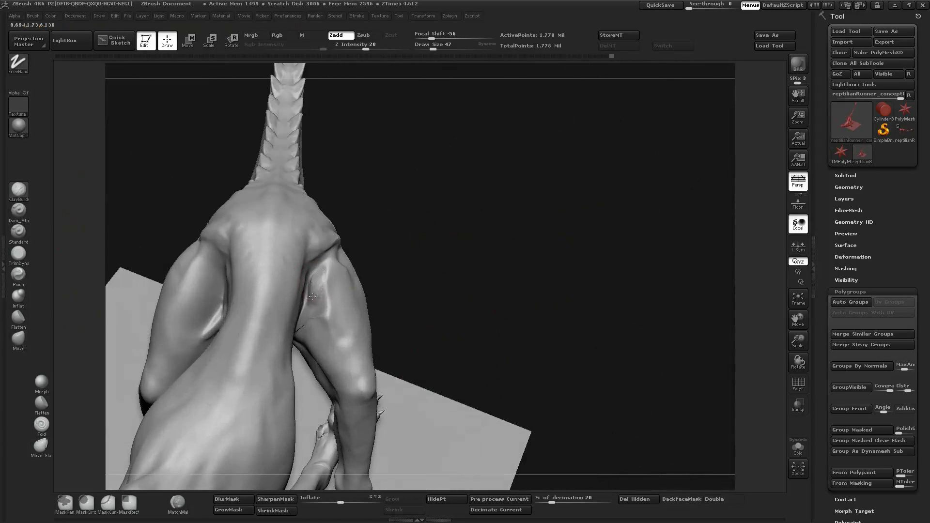
Load a brush from the LightBox brush library and rebuild the stretched left hip with Clay Buildup
key("comma")
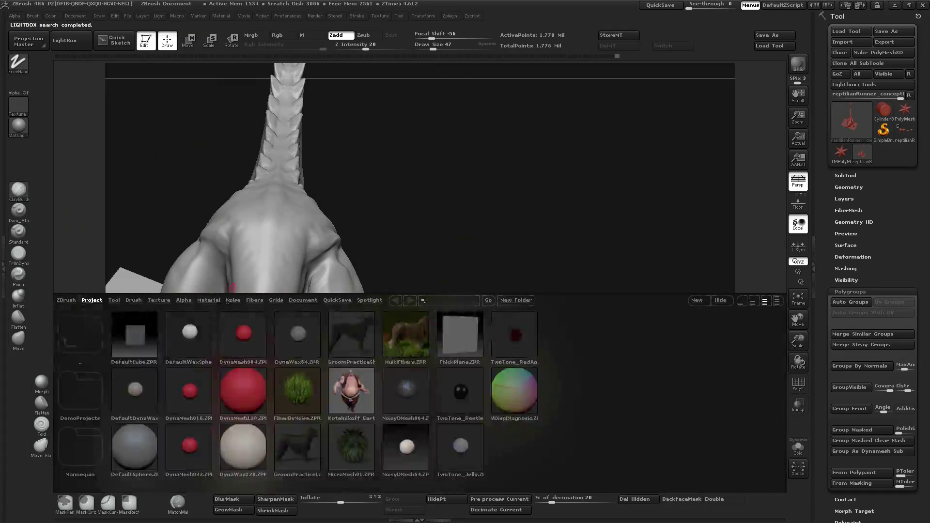
left_click(134, 301)
double_click(530, 410)
double_click(177, 431)
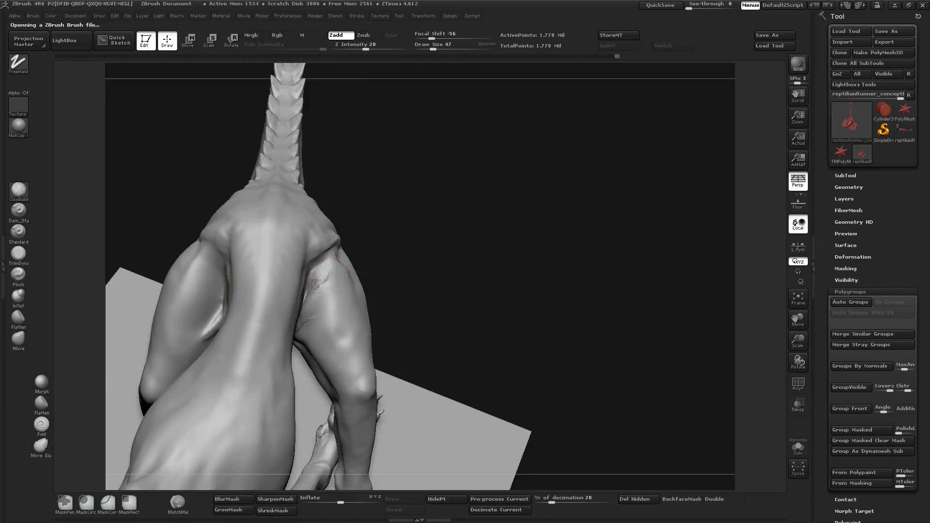
mouse_move(315, 286)
right_mouse_down()
mouse_move(392, 267)
mouse_move(477, 220)
right_mouse_up()
left_click_drag(345, 273, 326, 264)
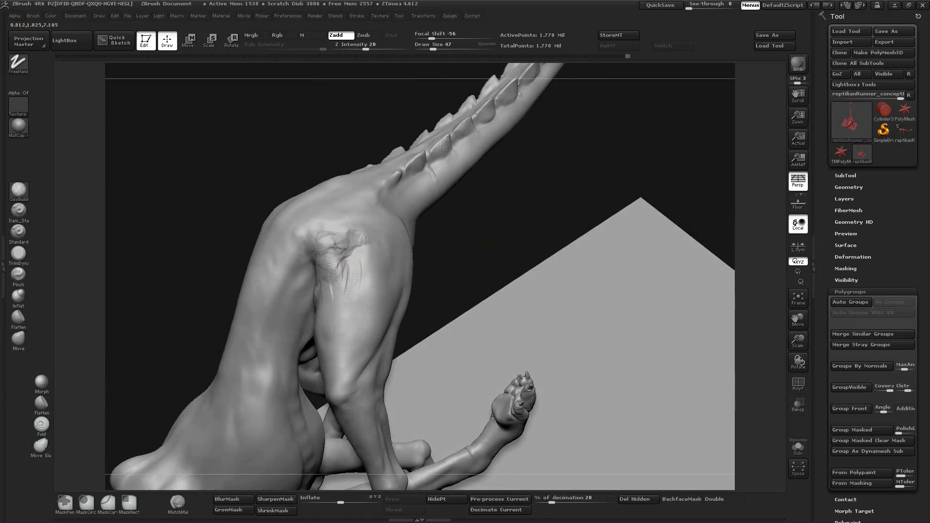
right_click_drag(364, 232, 317, 279)
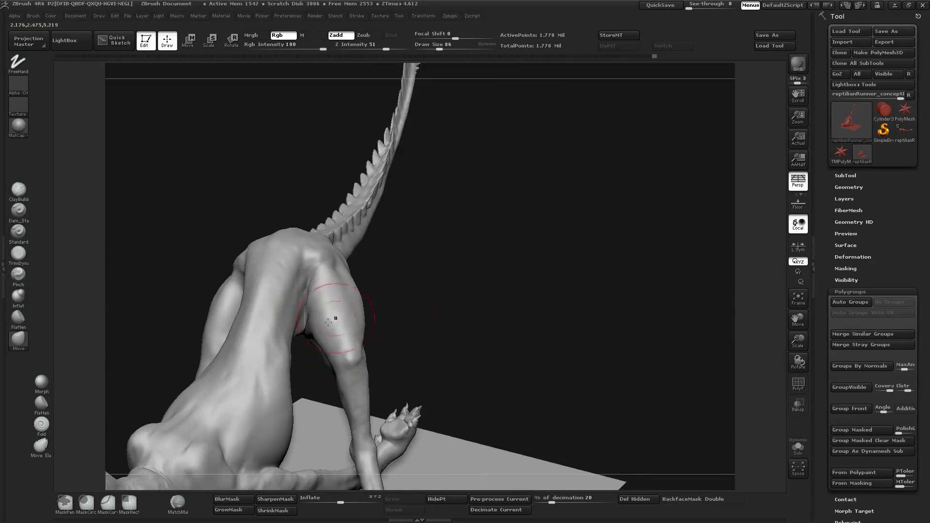
Reshape the left thigh and its underside with the Move brush at draw size 86
mouse_move(329, 322)
right_mouse_down()
mouse_move(294, 337)
mouse_move(349, 286)
mouse_move(438, 234)
mouse_move(355, 306)
mouse_move(359, 330)
mouse_move(422, 347)
mouse_move(407, 315)
mouse_move(440, 277)
mouse_move(465, 310)
mouse_move(524, 289)
mouse_move(385, 373)
mouse_move(365, 274)
right_mouse_up()
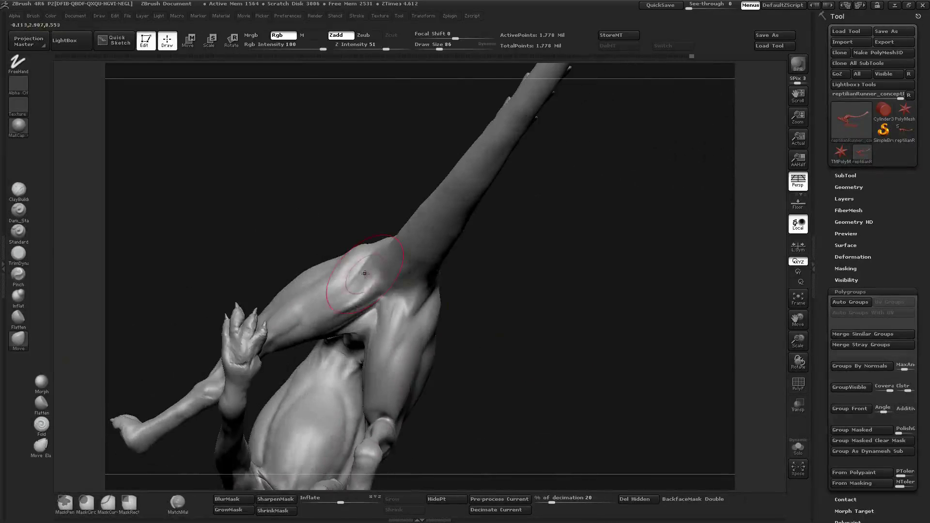
mouse_move(495, 305)
right_mouse_down()
mouse_move(346, 302)
mouse_move(515, 295)
mouse_move(430, 355)
mouse_move(399, 326)
right_mouse_up()
right_click_drag(448, 311, 485, 349)
Isolate the left hind leg and mask it from the knee down to the foot
left_click(388, 296, "ctrl+shift")
right_click_drag(565, 318, 578, 276)
left_click_drag(537, 423, 308, 264, "ctrl")
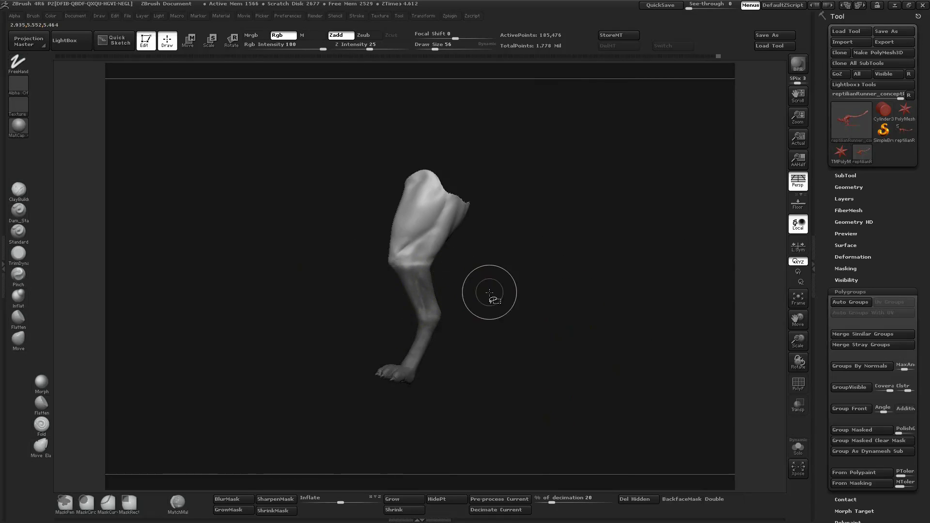
Mask the rest of the body, leaving only the lower left hind leg unmasked, and show the full model
left_click(532, 327, "ctrl+shift")
left_click(605, 249, "ctrl")
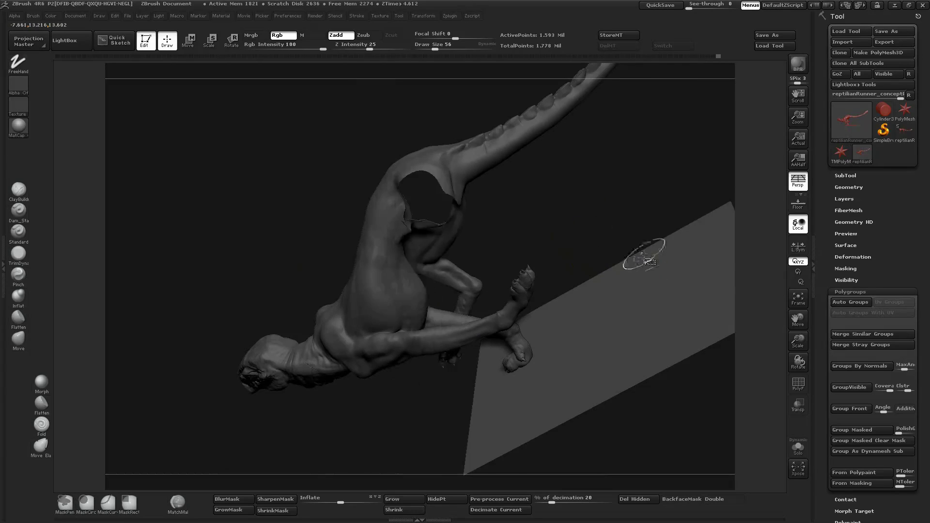
right_click_drag(646, 252, 649, 217)
left_click(504, 257, "ctrl+shift")
left_click_drag(680, 244, 695, 260, "ctrl+shift")
right_click_drag(684, 242, 658, 271)
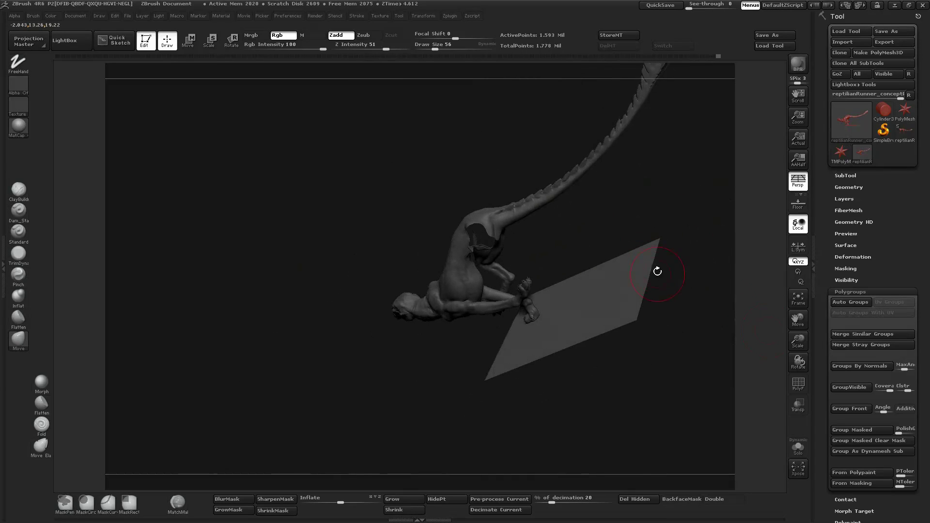
right_click_drag(712, 310, 587, 252)
left_click(582, 243, "ctrl+shift")
Rotate the lower left hind leg around the knee
key("r")
left_click_drag(392, 259, 330, 250)
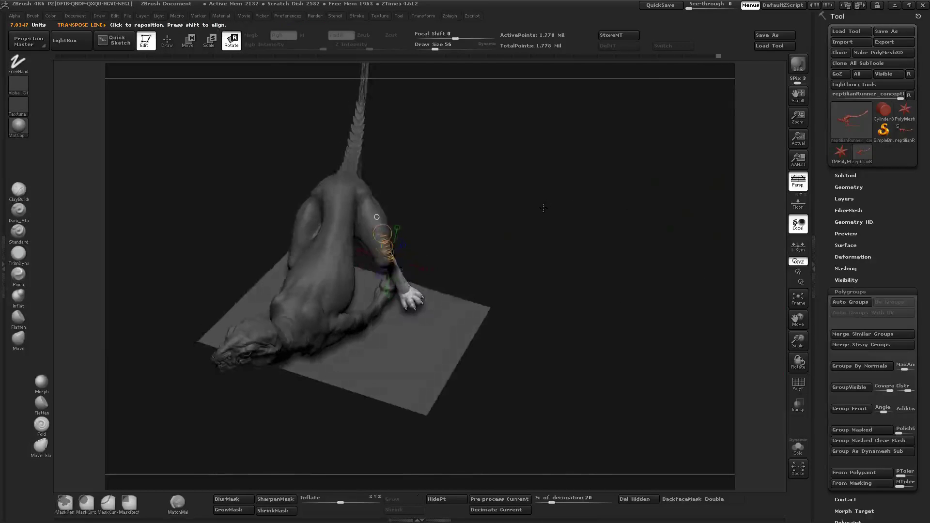
mouse_move(542, 208)
left_mouse_down()
mouse_move(563, 197)
mouse_move(525, 202)
left_mouse_up()
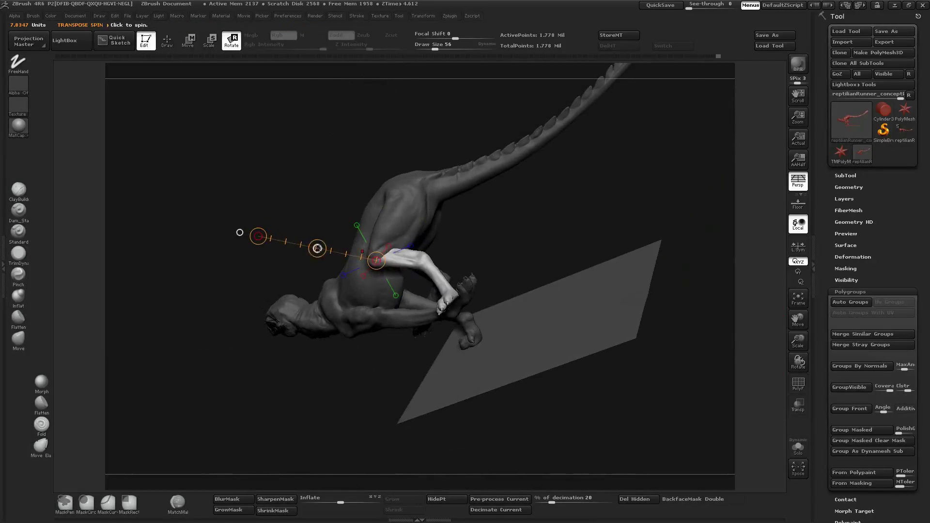
right_click_drag(286, 262, 243, 290, "ctrl")
Move the lower left hind leg into line with the knee and clear the mask
key("w")
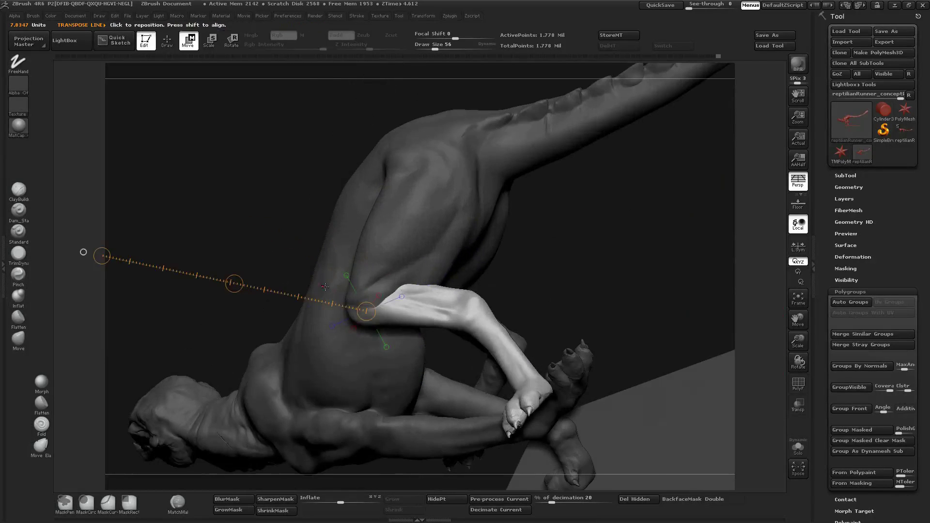
left_click_drag(235, 284, 229, 290)
right_click_drag(227, 293, 334, 286)
left_click_drag(308, 160, 295, 159)
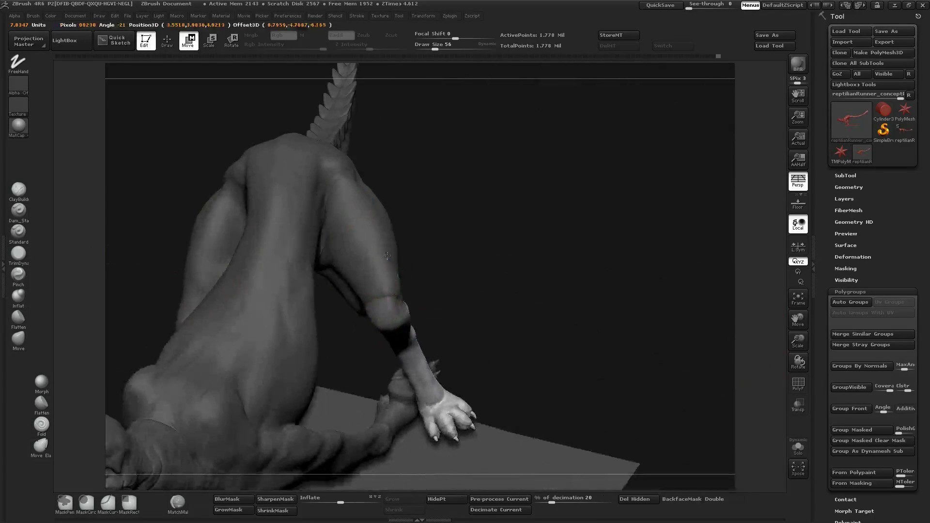
key("q")
mouse_move(252, 300)
right_mouse_down()
mouse_move(85, 315)
mouse_move(160, 310)
right_mouse_up()
right_click_drag(561, 296, 509, 291)
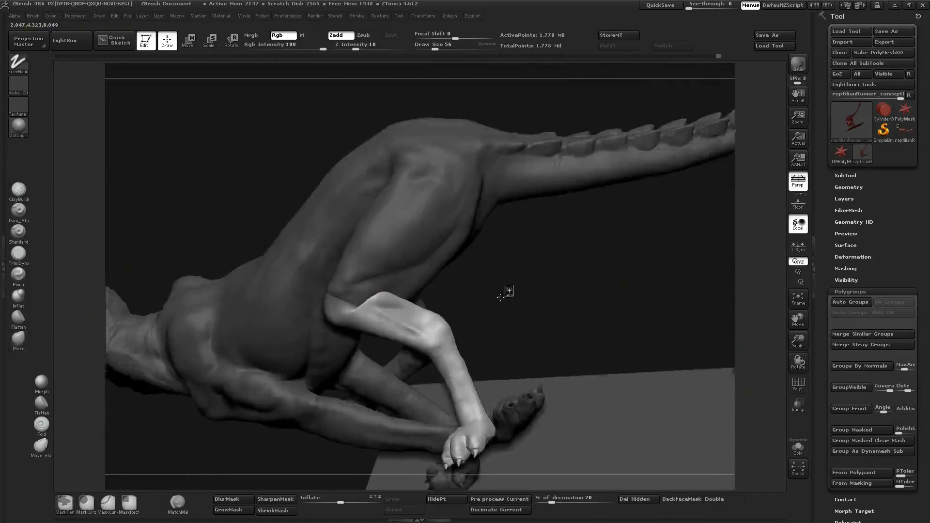
left_click_drag(508, 291, 529, 310, "ctrl")
Refine the crease behind the left knee with the Standard brush at a small draw size and smooth it
mouse_move(509, 295)
right_mouse_down()
mouse_move(345, 290)
mouse_move(413, 287)
right_mouse_up()
left_click_drag(596, 308, 613, 311)
key("s")
left_click_drag(389, 305, 395, 304)
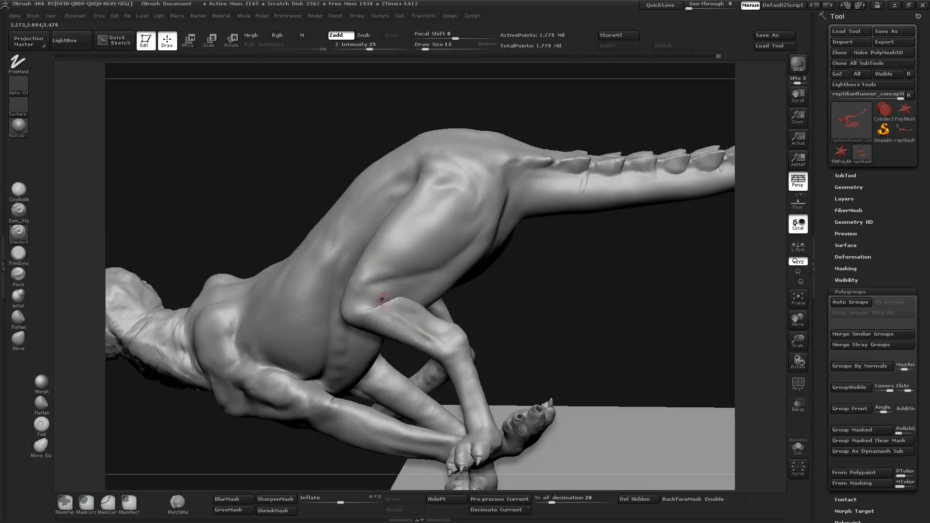
right_click_drag(382, 300, 370, 289, "ctrl")
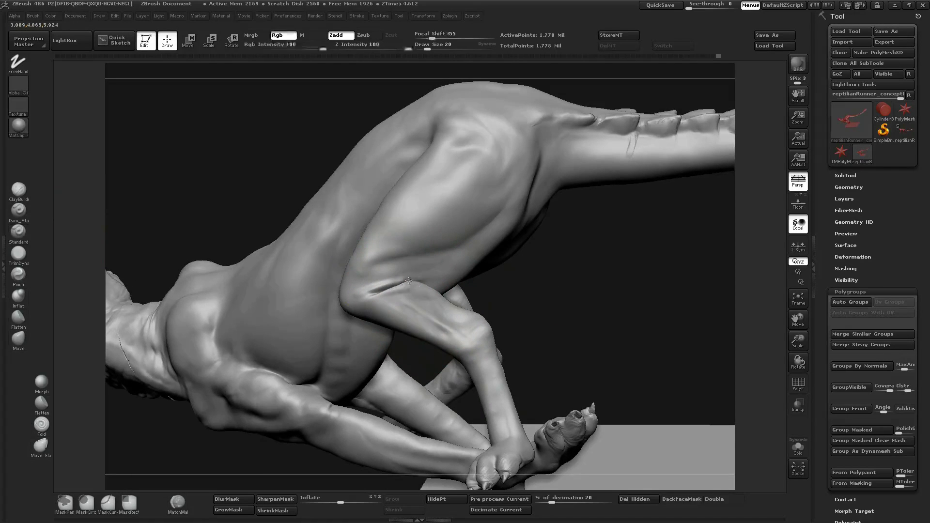
right_click_drag(564, 276, 644, 286)
mouse_move(359, 294)
right_mouse_down()
mouse_move(335, 291)
mouse_move(413, 318)
mouse_move(444, 306)
mouse_move(459, 266)
right_mouse_up()
Isolate the left knee region and extend the visible area to the adjoining thigh and flank
left_click(365, 295, "ctrl+shift")
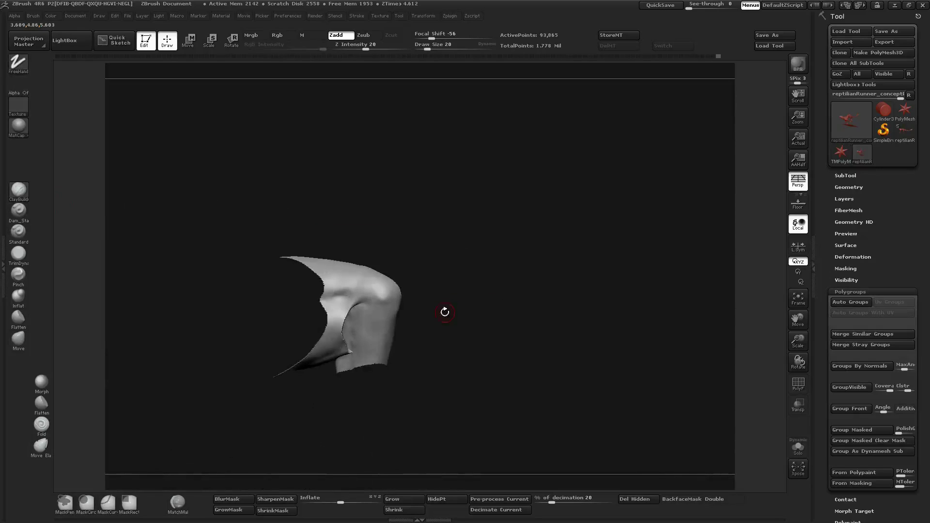
right_click_drag(445, 312, 444, 232)
left_click(444, 212, "ctrl+shift")
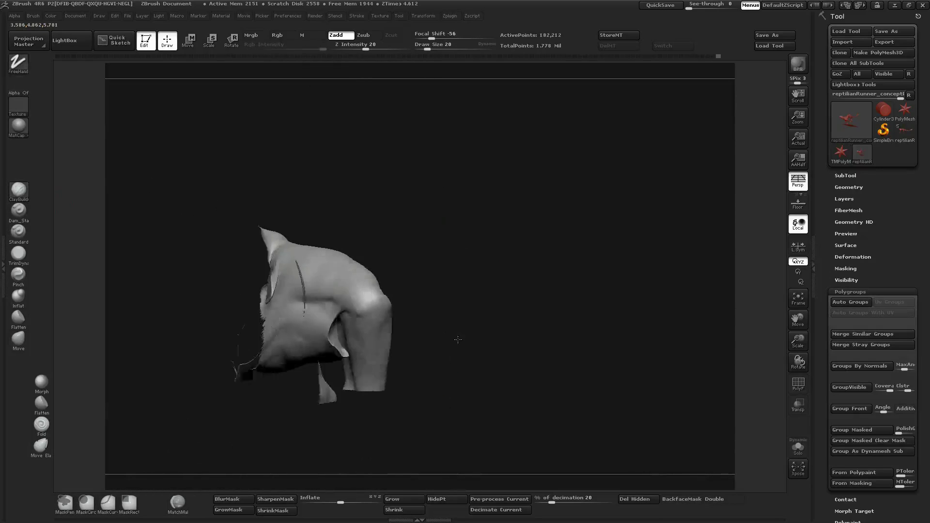
mouse_move(457, 339)
left_mouse_down()
mouse_move(416, 343)
mouse_move(323, 320)
left_mouse_up()
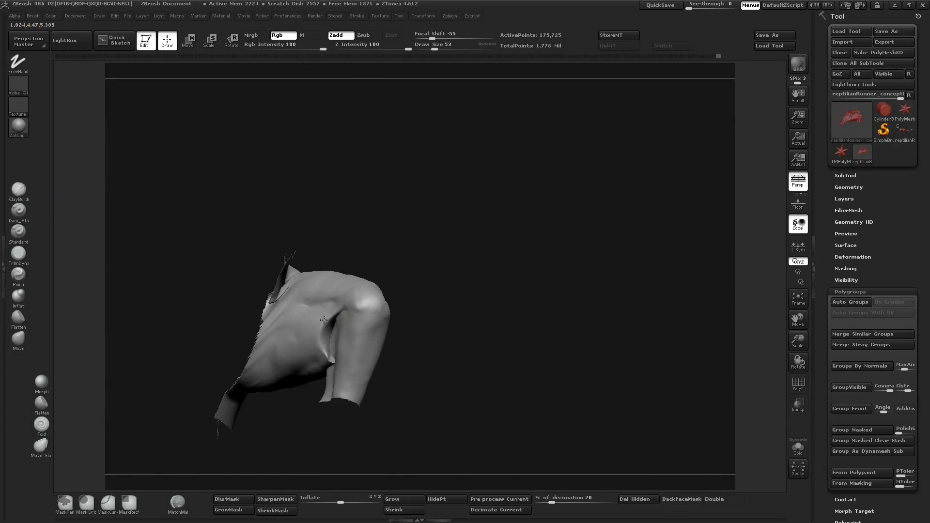
Build up and smooth the isolated knee and thigh surface with Clay Buildup at draw size 53, and show the full model
right_click_drag(318, 357, 336, 336)
left_click_drag(325, 310, 336, 345)
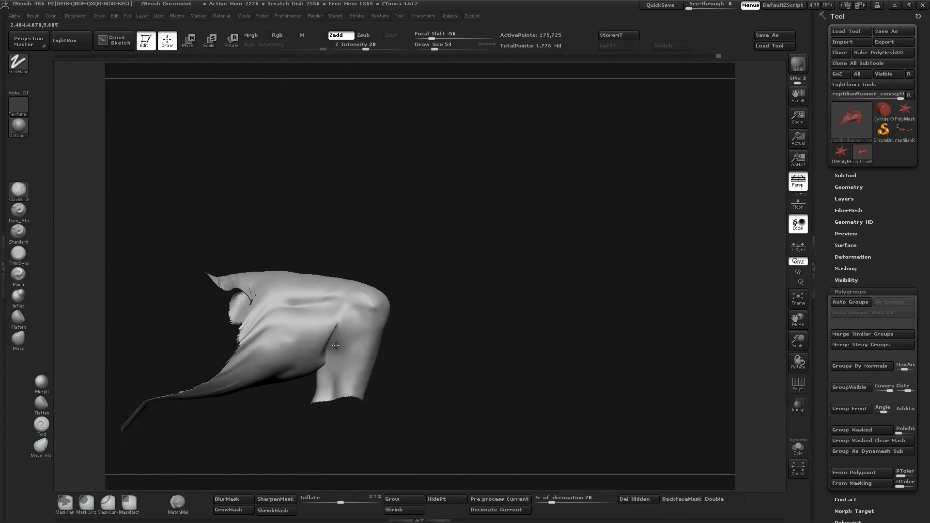
left_click_drag(266, 322, 253, 303)
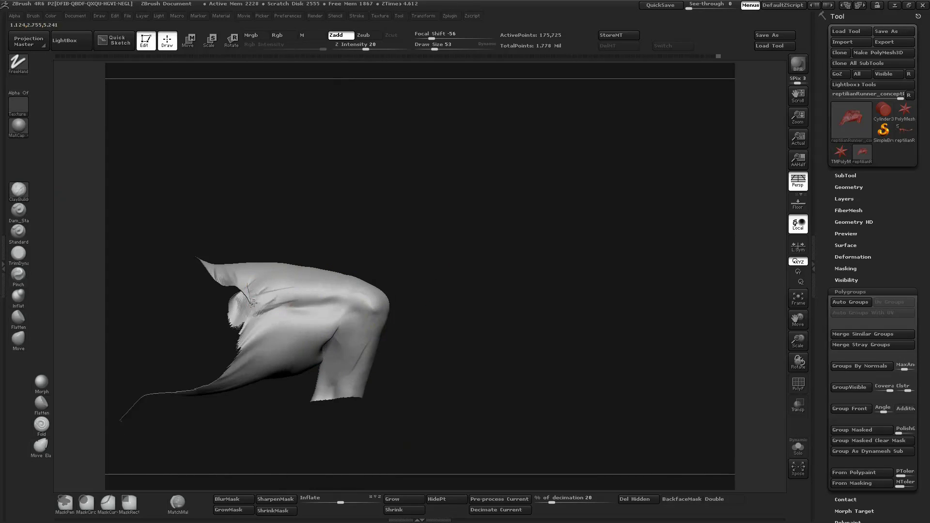
left_click_drag(274, 342, 246, 391)
left_click_drag(429, 313, 309, 361)
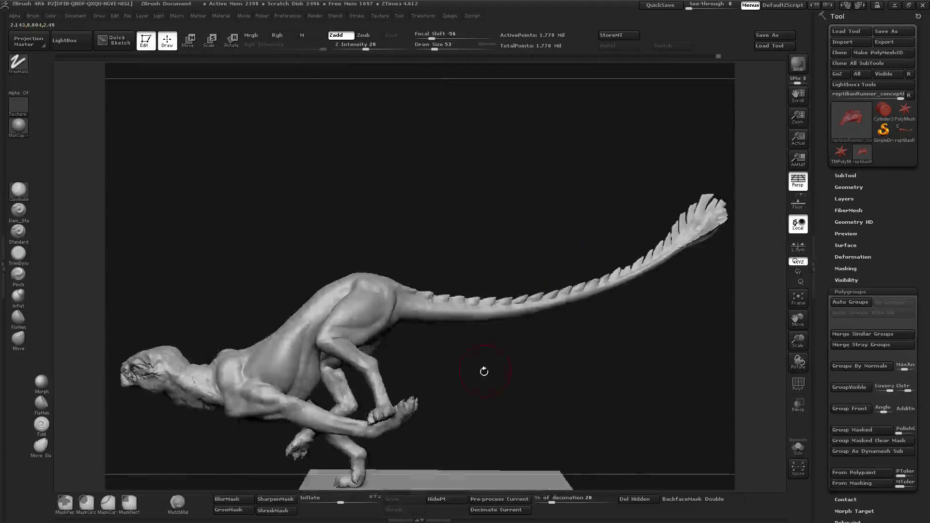
left_click_drag(482, 374, 472, 316)
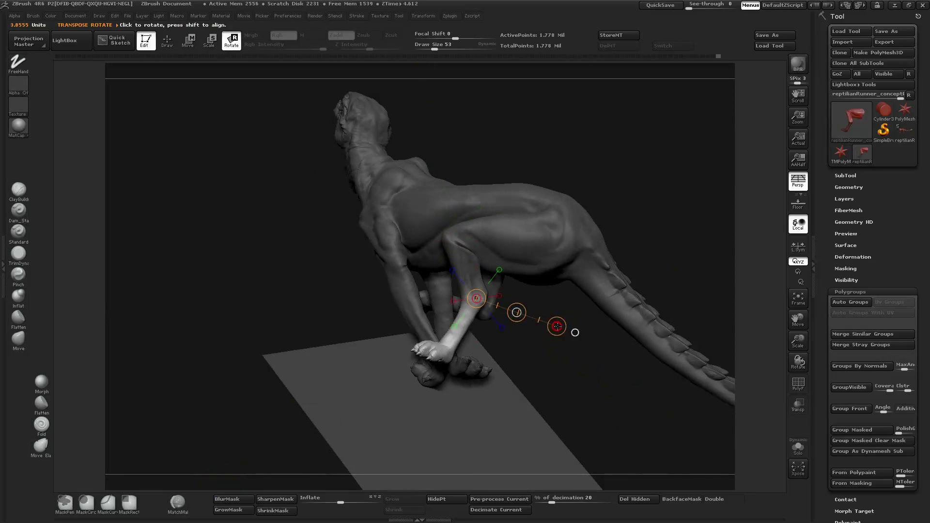
Rotate the unmasked lower section of the left hind leg at its joint and reshape the bend with the Move brush
left_click_drag(493, 357, 597, 321)
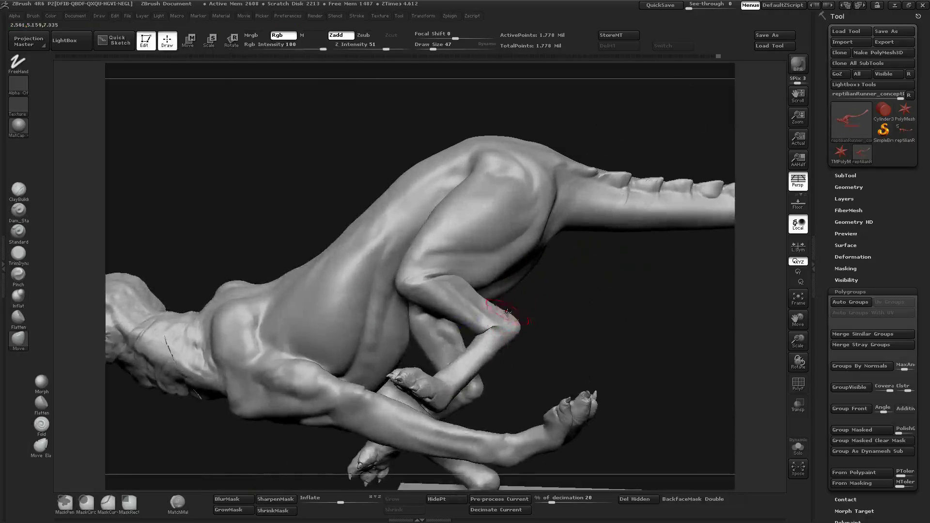
mouse_move(557, 316)
left_mouse_down()
mouse_move(494, 302)
mouse_move(502, 319)
mouse_move(591, 320)
mouse_move(482, 322)
mouse_move(592, 326)
left_mouse_up()
Refine the crease at the left hind leg's lower joint with the Standard brush at draw size 22
left_click(18, 232)
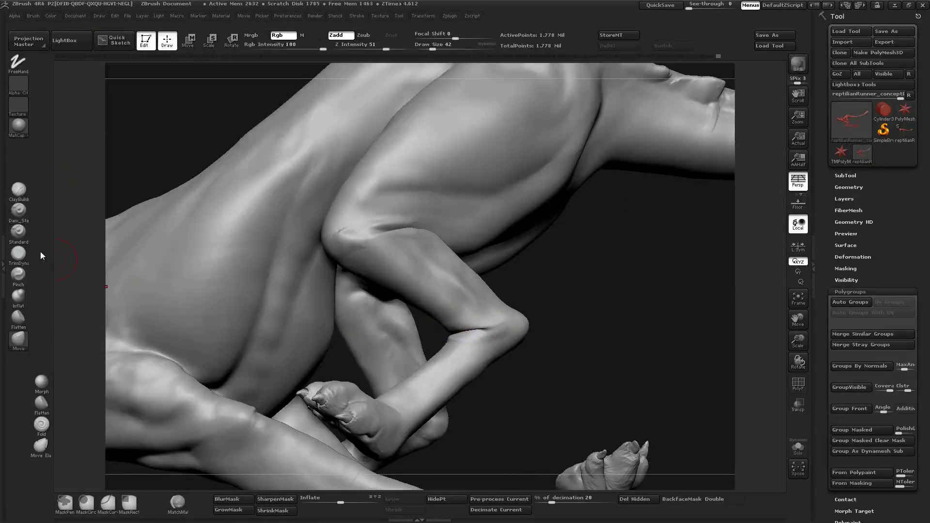
key("s")
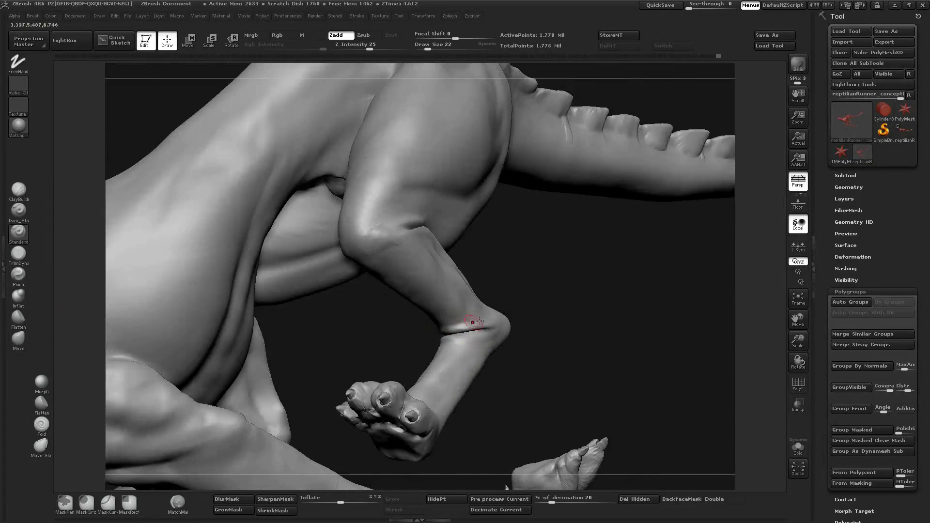
left_click_drag(543, 321, 574, 202)
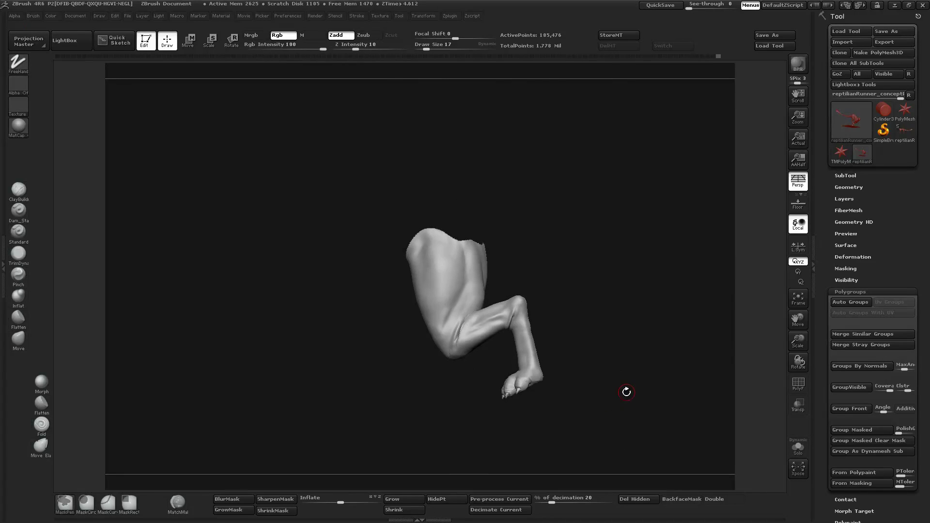
Mask everything except the left hind paw, rotate the paw downward at the ankle with Transpose Rotate, and clear the mask
left_click_drag(612, 366, 501, 442, "ctrl")
left_click(321, 449, "ctrl+shift")
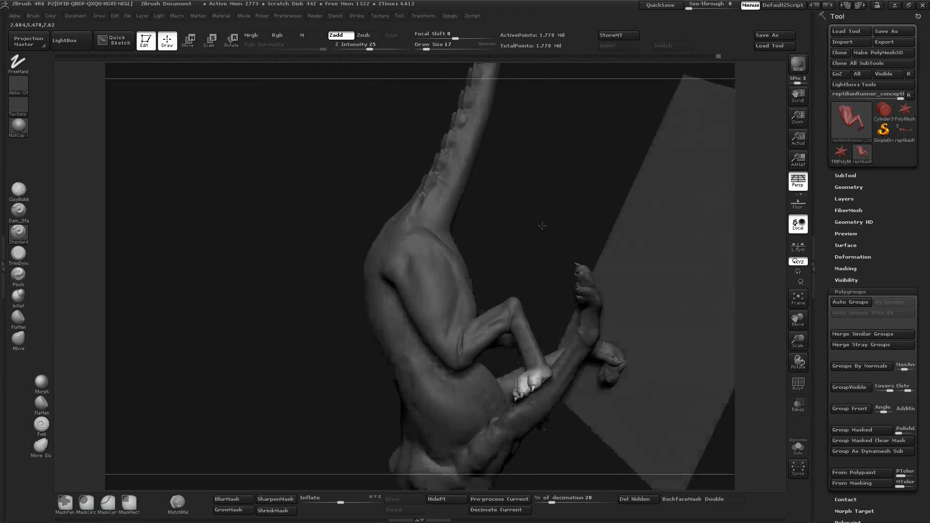
key("r")
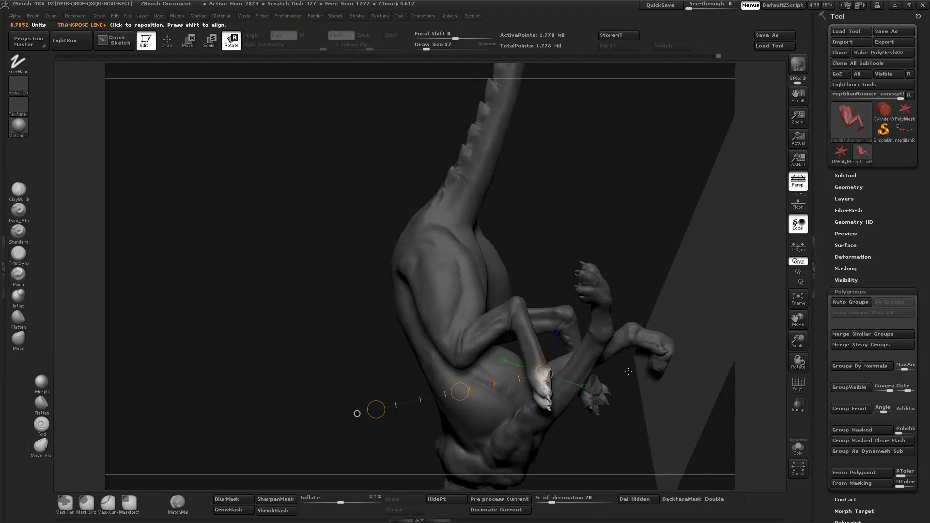
mouse_move(361, 406)
left_mouse_down()
mouse_move(334, 407)
mouse_move(376, 411)
mouse_move(354, 323)
mouse_move(310, 368)
left_mouse_up()
key("q")
left_click_drag(291, 388, 310, 407, "ctrl")
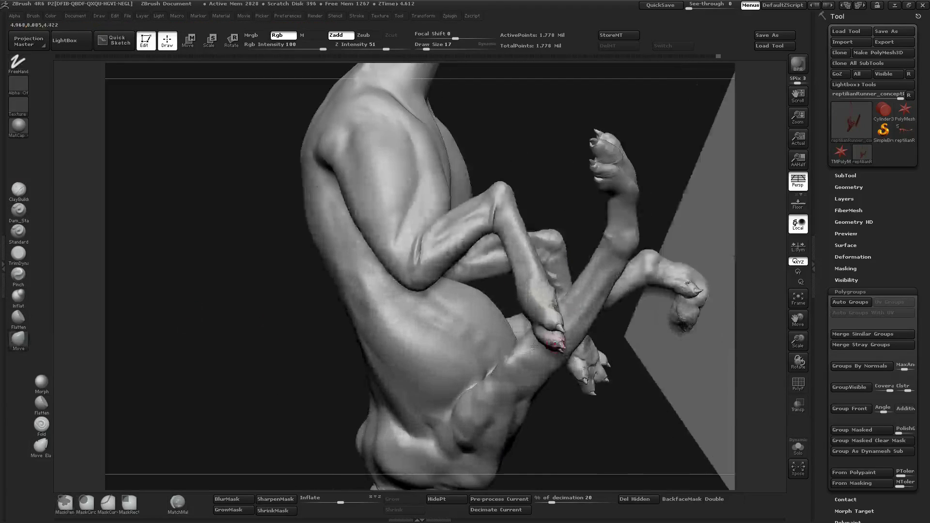
Reshape the rotated paw and its ankle with the Move brush and restore the full model's visibility
mouse_move(527, 301)
left_mouse_down()
mouse_move(539, 309)
mouse_move(485, 298)
mouse_move(471, 272)
left_mouse_up()
mouse_move(503, 315)
left_mouse_down()
mouse_move(492, 296)
mouse_move(515, 288)
mouse_move(420, 287)
mouse_move(509, 272)
mouse_move(563, 335)
mouse_move(610, 260)
mouse_move(613, 308)
mouse_move(554, 352)
mouse_move(478, 199)
mouse_move(392, 346)
left_mouse_up()
left_click(473, 315, "ctrl+shift")
left_click(611, 262, "ctrl+shift")
left_click(408, 423, "ctrl+shift")
left_click_drag(846, 435, 846, 350)
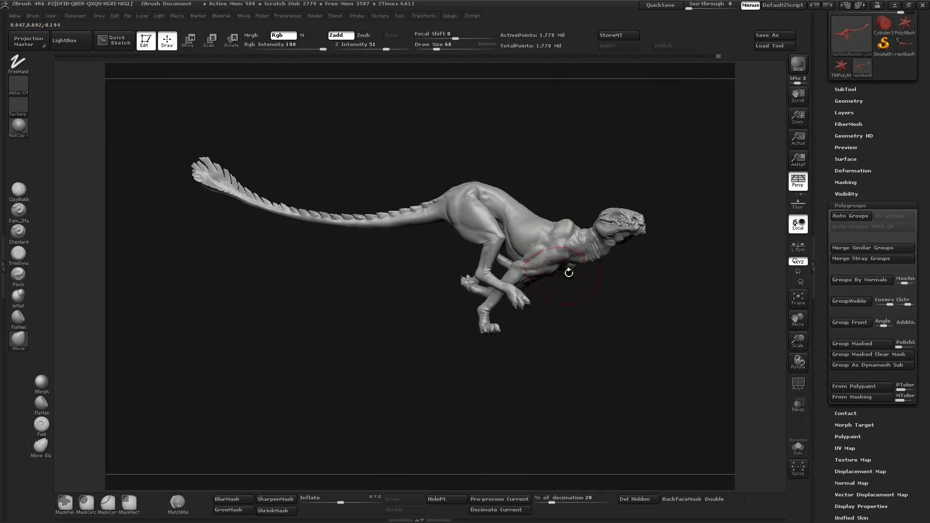
Display the polygroups with PolyFrame and hide the ground plane, leaving only the creature visible
mouse_move(569, 273)
left_mouse_down()
mouse_move(515, 277)
mouse_move(583, 280)
mouse_move(646, 315)
mouse_move(649, 353)
left_mouse_up()
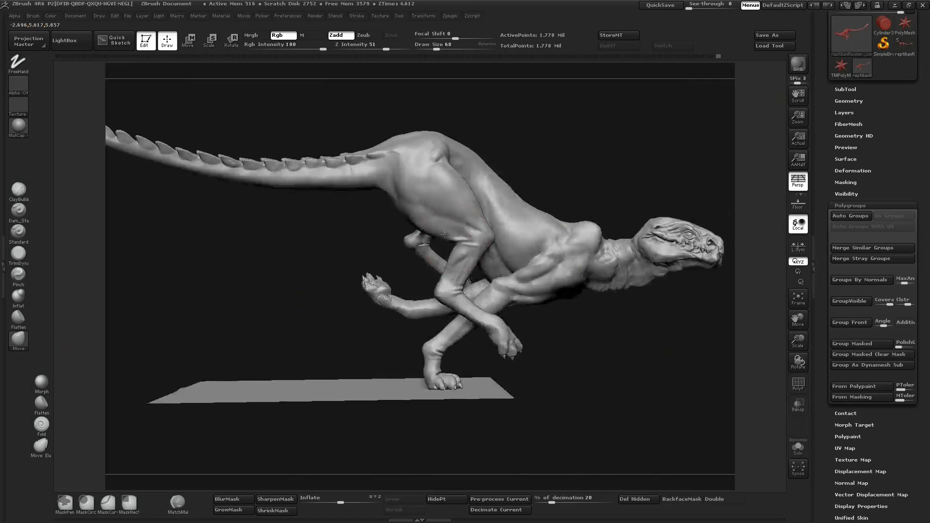
left_click_drag(445, 235, 589, 229)
left_click_drag(754, 362, 751, 339)
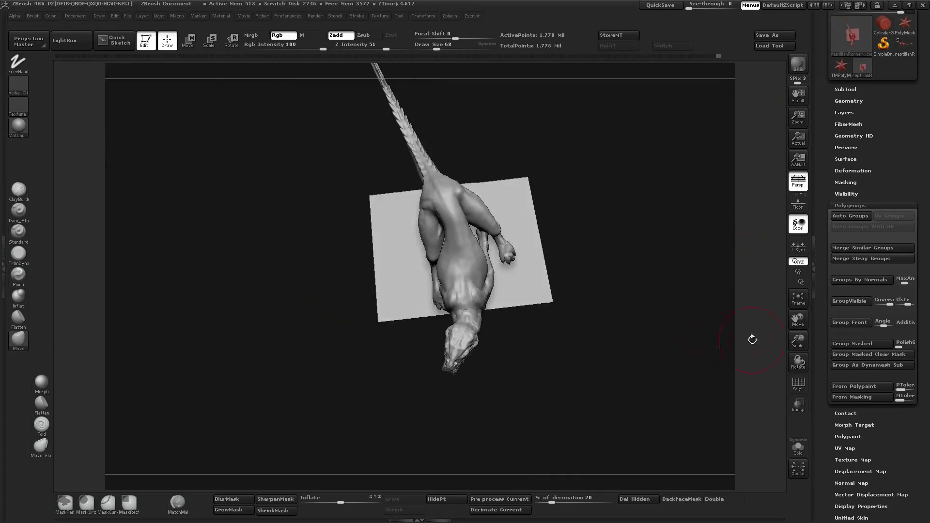
left_click(798, 382)
mouse_move(679, 335)
left_mouse_down()
mouse_move(634, 268)
mouse_move(584, 247)
mouse_move(617, 233)
mouse_move(552, 270)
mouse_move(527, 87)
mouse_move(406, 324)
left_mouse_up()
key("shift+f")
left_click(576, 229, "ctrl+shift")
left_click(605, 228, "ctrl+shift")
double_click(577, 229, "ctrl+shift")
left_click(563, 209, "ctrl+shift")
double_click(561, 233, "ctrl+shift")
mouse_move(489, 320)
left_mouse_down()
mouse_move(532, 307)
mouse_move(560, 235)
left_mouse_up()
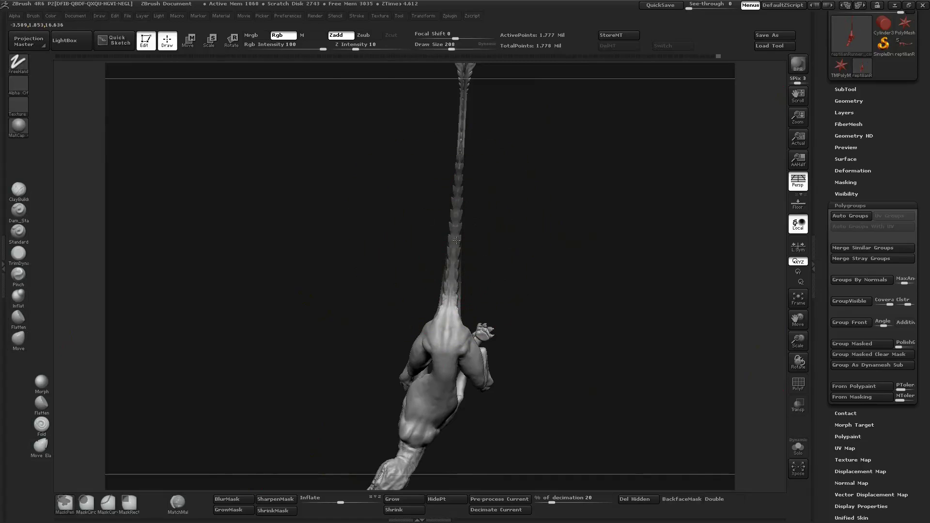
Rotate the tail sideways from its base with Transpose Rotate while the body is masked
left_click_drag(456, 241, 540, 246, "alt")
left_click(555, 291, "ctrl")
key("r")
mouse_move(515, 285)
left_mouse_down()
mouse_move(485, 258)
mouse_move(544, 257)
mouse_move(542, 241)
left_mouse_up()
left_click(545, 258, "ctrl")
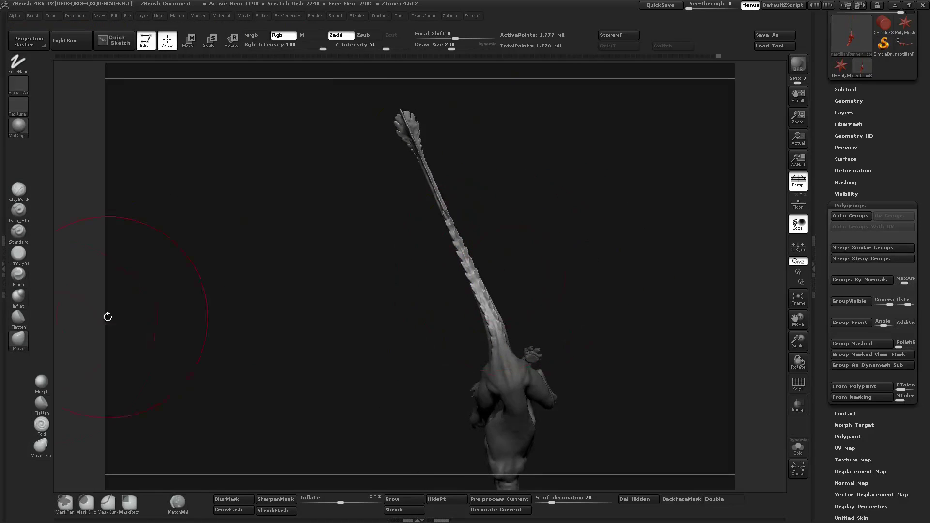
Mask all but the outer half of the tail, rotate it further sideways with Transpose Rotate, and clear the mask
left_click_drag(108, 317, 114, 336, "alt")
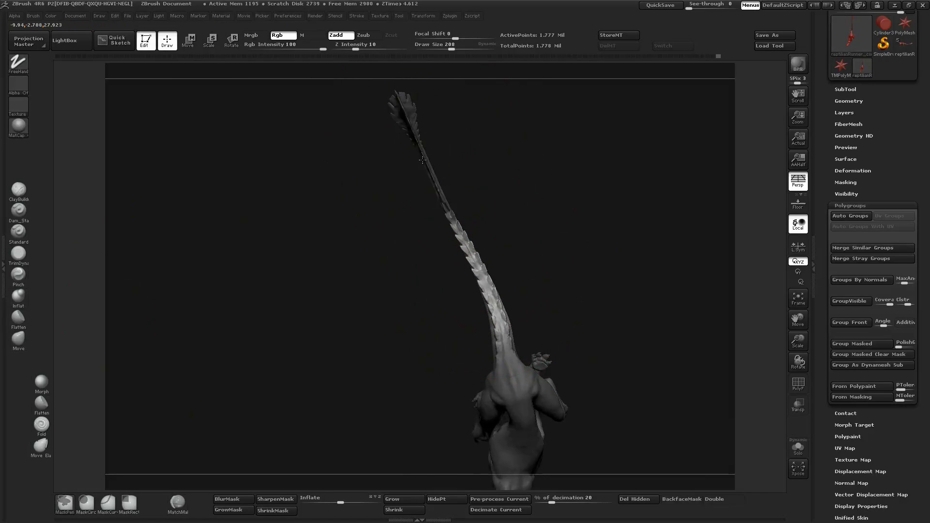
left_click(457, 196, "ctrl")
key("r")
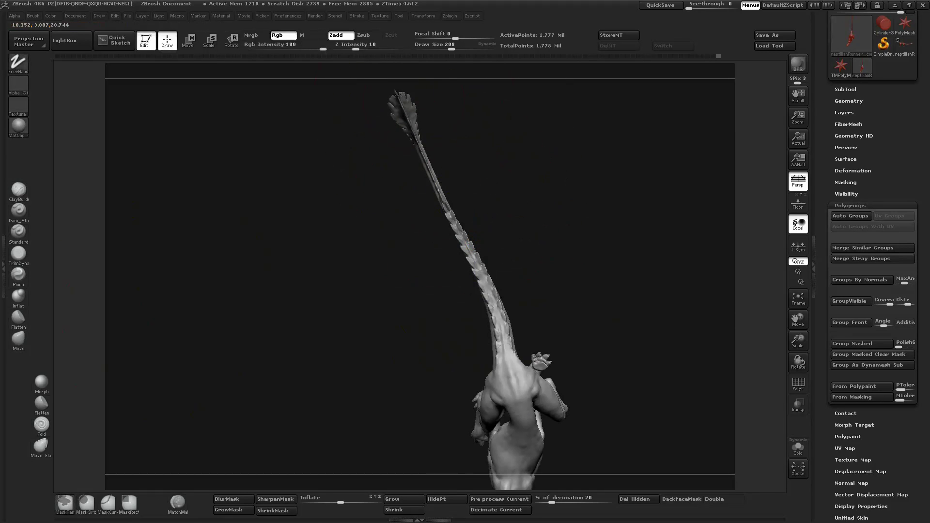
key("r")
left_click_drag(435, 186, 444, 204, "ctrl")
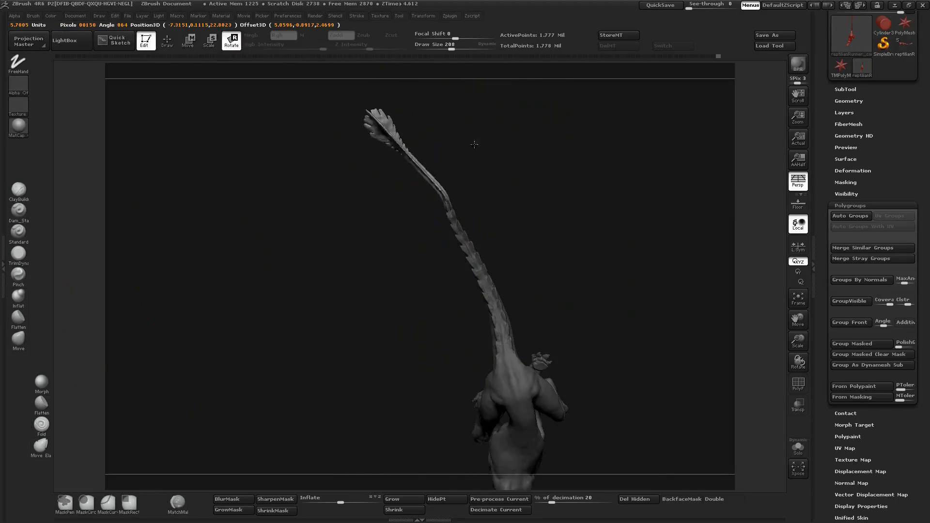
key("q")
left_click(493, 222, "ctrl")
left_click_drag(492, 223, 504, 232, "ctrl")
Even out the tail's sideways bend into a flowing curve with the Move brush at about draw size 136
left_click_drag(504, 232, 489, 238)
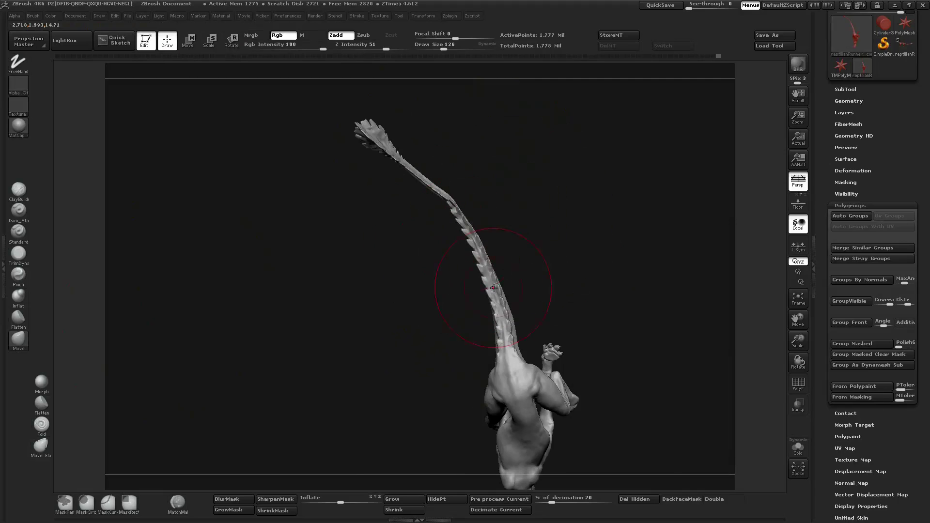
mouse_move(513, 202)
left_mouse_down()
mouse_move(613, 225)
mouse_move(627, 347)
left_mouse_up()
key("super")
left_click(670, 179)
left_click_drag(670, 179, 644, 189)
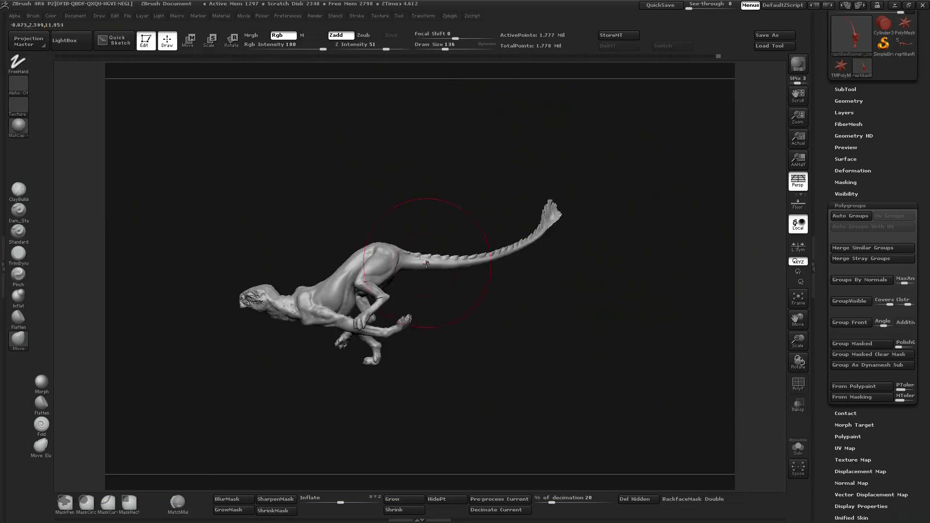
right_click_drag(446, 260, 435, 270, "ctrl")
mouse_move(616, 237)
left_mouse_down()
mouse_move(627, 220)
mouse_move(615, 219)
left_mouse_up()
Adjust the Move brush to draw size 113 and pull the tail into an upward curve
key("s")
mouse_move(601, 220)
left_mouse_down()
mouse_move(615, 220)
mouse_move(546, 226)
left_mouse_up()
left_click_drag(547, 286, 560, 285)
key("s")
left_click_drag(508, 262, 491, 262)
mouse_move(572, 264)
left_mouse_down()
mouse_move(614, 260)
mouse_move(591, 270)
mouse_move(582, 242)
mouse_move(604, 222)
mouse_move(577, 250)
mouse_move(579, 221)
mouse_move(604, 253)
mouse_move(619, 197)
mouse_move(601, 235)
left_mouse_up()
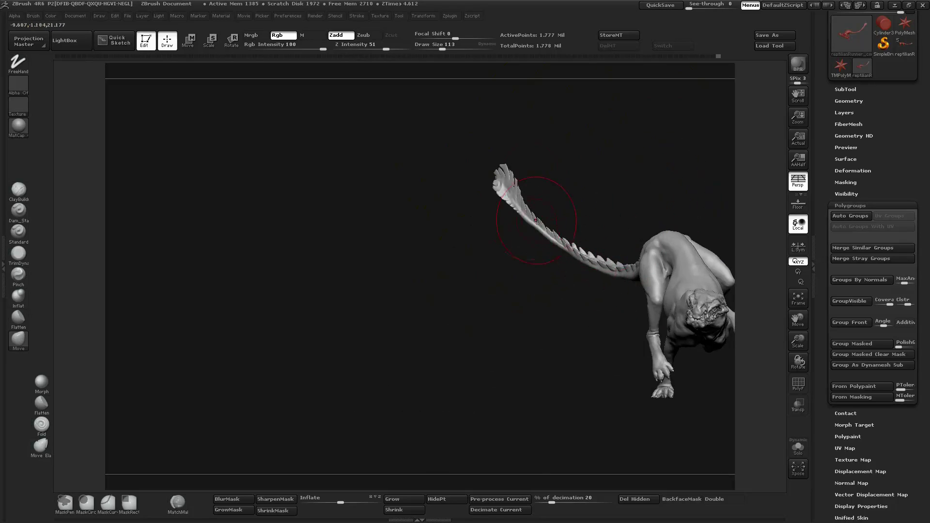
Refine the raised outer tail and its tip with the Move brush, reducing the draw size to 75
left_click_drag(451, 187, 485, 167)
key("s")
left_click_drag(483, 166, 495, 166)
mouse_move(567, 194)
left_mouse_down()
mouse_move(602, 204)
mouse_move(525, 245)
mouse_move(539, 224)
mouse_move(538, 238)
left_mouse_up()
key("s")
mouse_move(538, 238)
left_mouse_down()
mouse_move(600, 209)
mouse_move(509, 263)
mouse_move(534, 262)
mouse_move(523, 293)
mouse_move(565, 263)
mouse_move(547, 266)
mouse_move(661, 283)
mouse_move(574, 299)
mouse_move(615, 264)
mouse_move(598, 276)
mouse_move(563, 267)
left_mouse_up()
left_click_drag(599, 334, 609, 277, "alt")
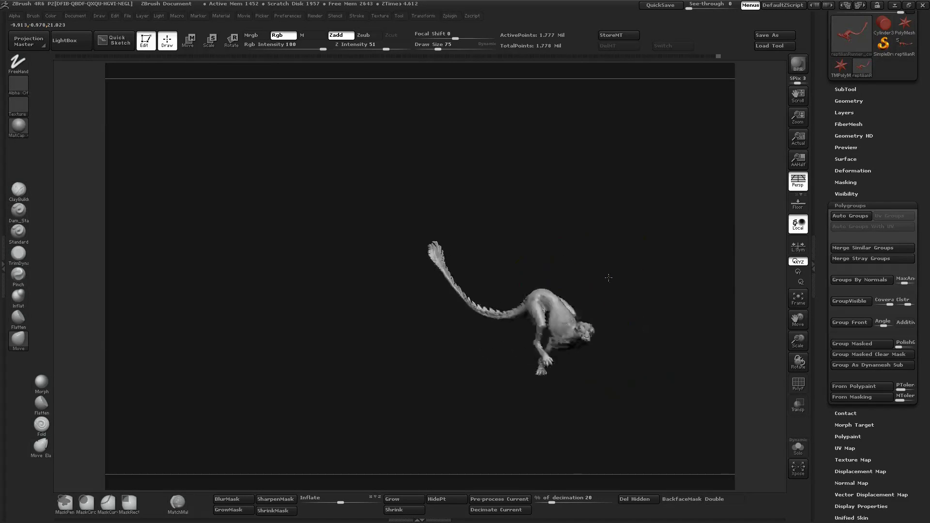
Adjust the tail's sweep with the Move brush at draw size 118 and show the ground plane again
left_click_drag(570, 247, 503, 311)
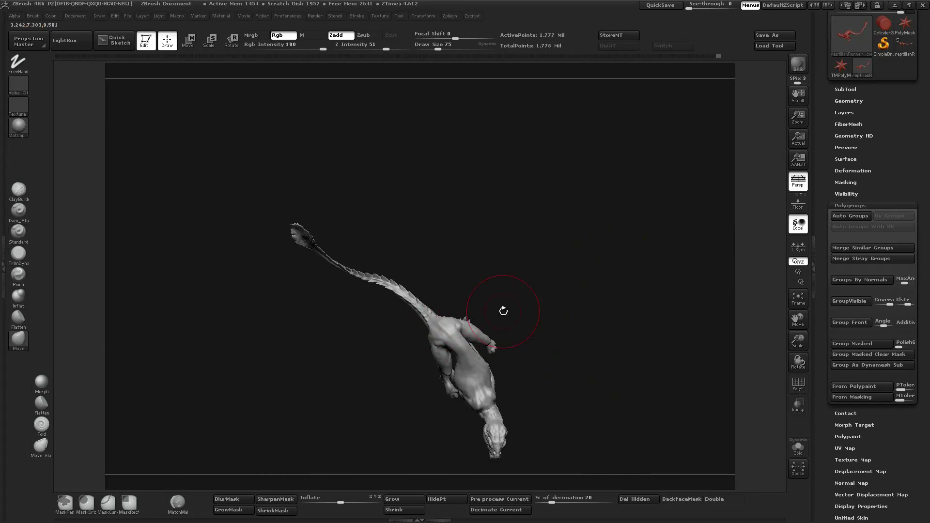
left_click_drag(513, 277, 568, 336)
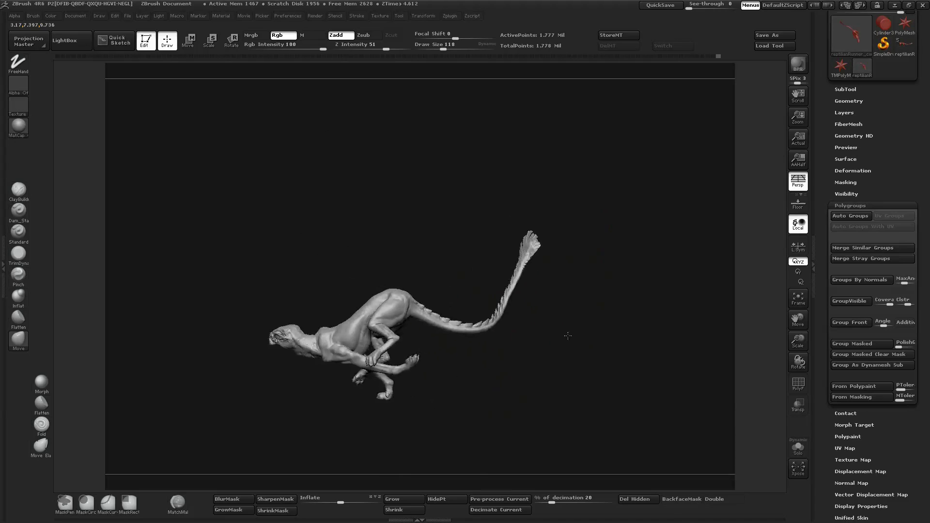
left_click_drag(610, 275, 574, 231)
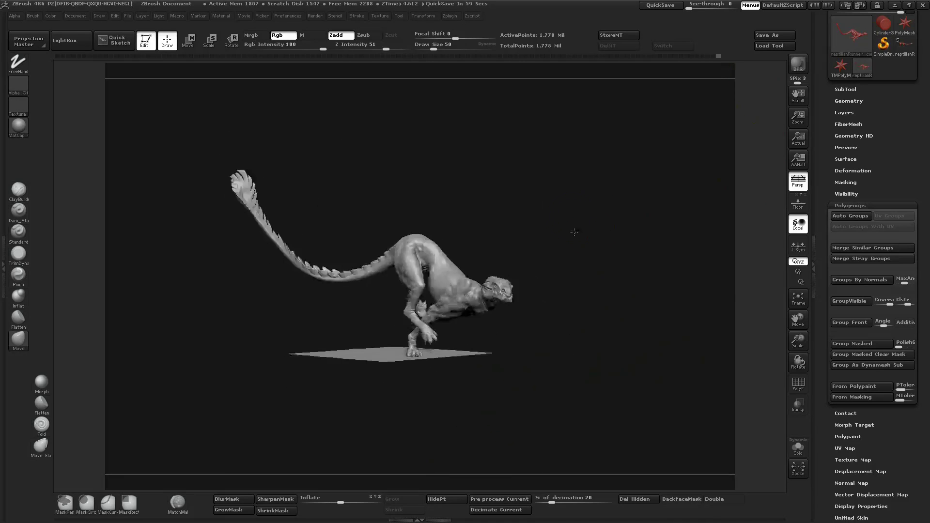
Adjust the ground plane's position beneath the creature with the Transpose Move line and return to Draw mode
left_click_drag(600, 266, 579, 335)
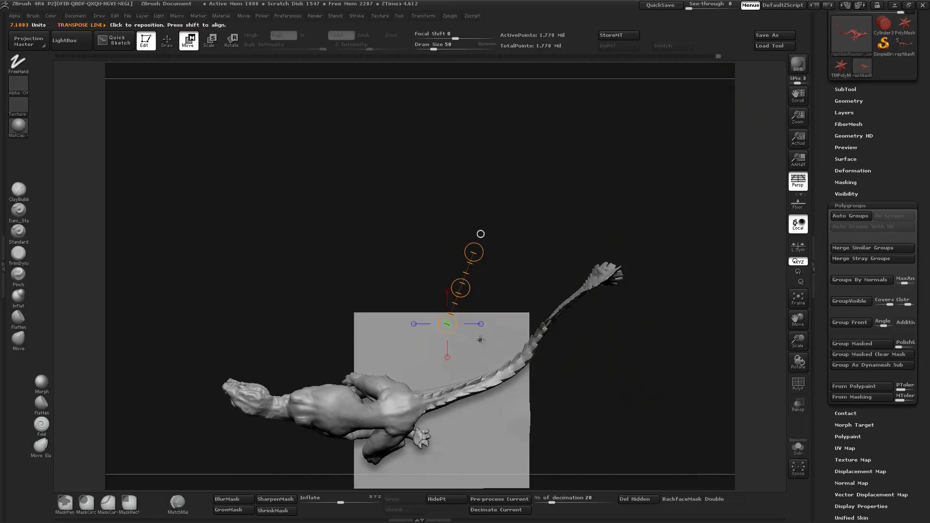
left_click_drag(481, 339, 594, 238)
key("q")
mouse_move(557, 271)
left_mouse_down()
mouse_move(573, 258)
mouse_move(565, 288)
left_mouse_up()
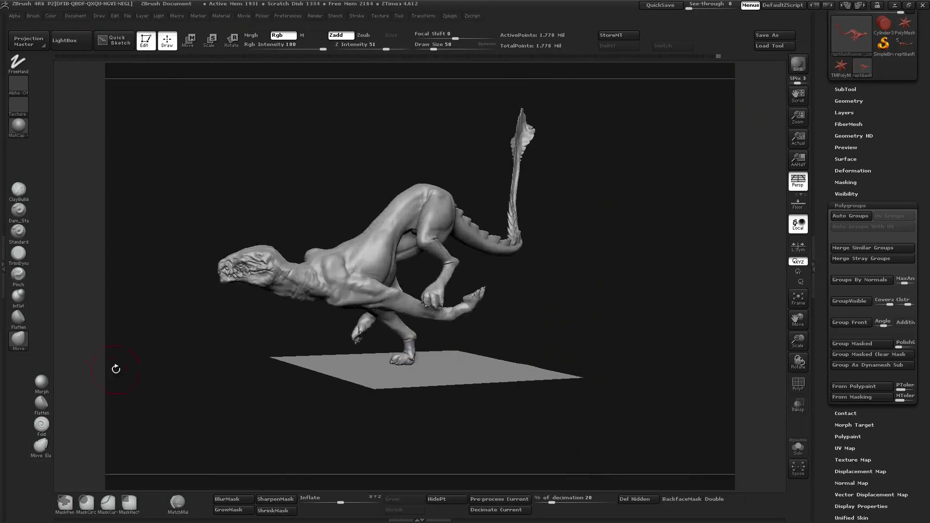
Switch the material to BasicMaterial and round out the raised tail's curve with the Move brush at draw size 136
left_click(18, 127)
left_click(168, 279)
left_click_drag(169, 279, 632, 261)
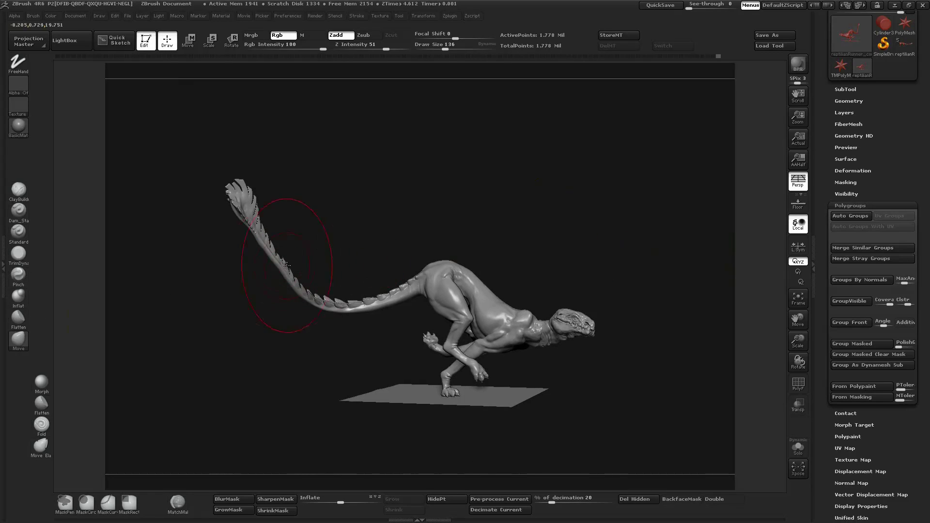
left_click_drag(330, 236, 407, 214)
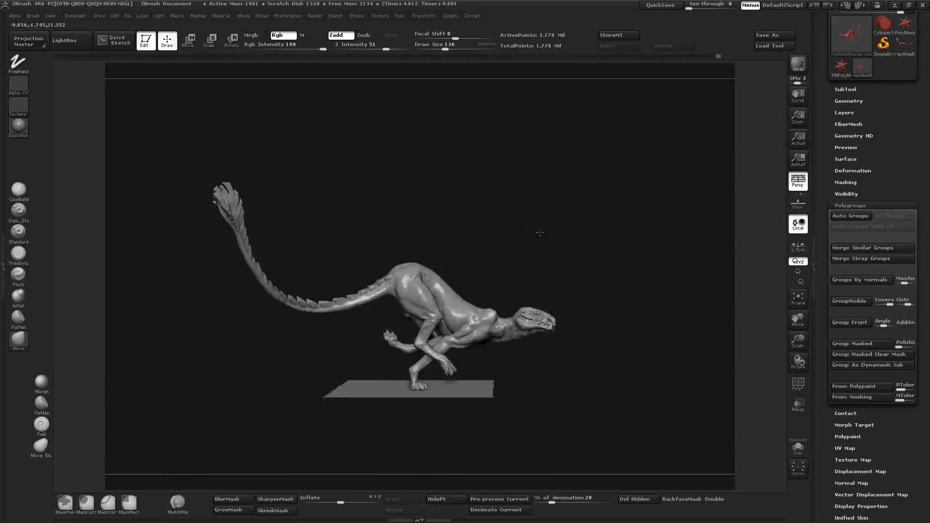